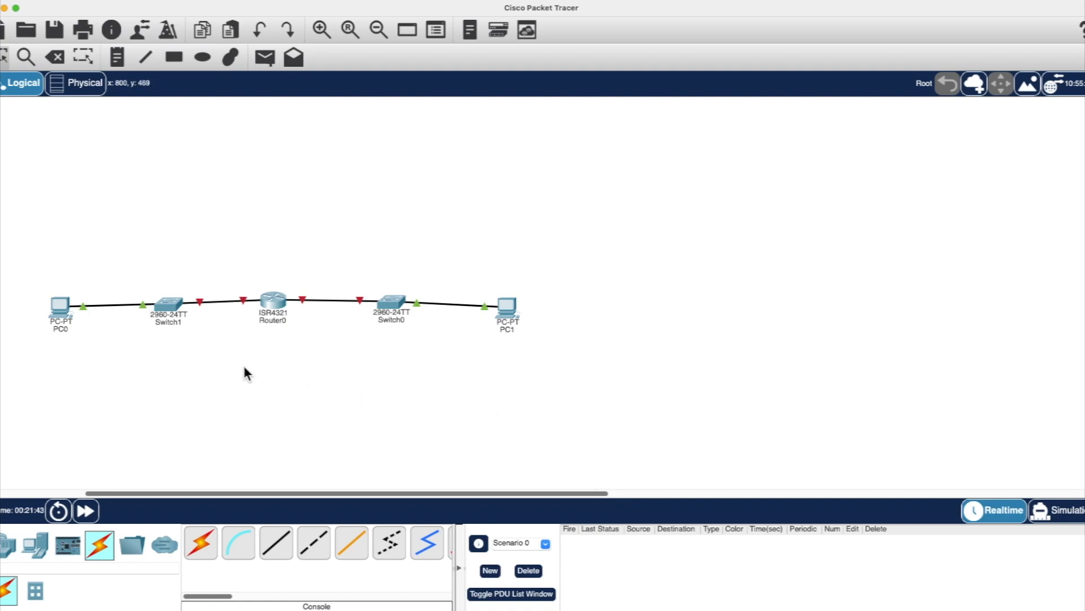
Step: Open Router0's command-line interface beside the topology and enter privileged EXEC mode with en
click(275, 310)
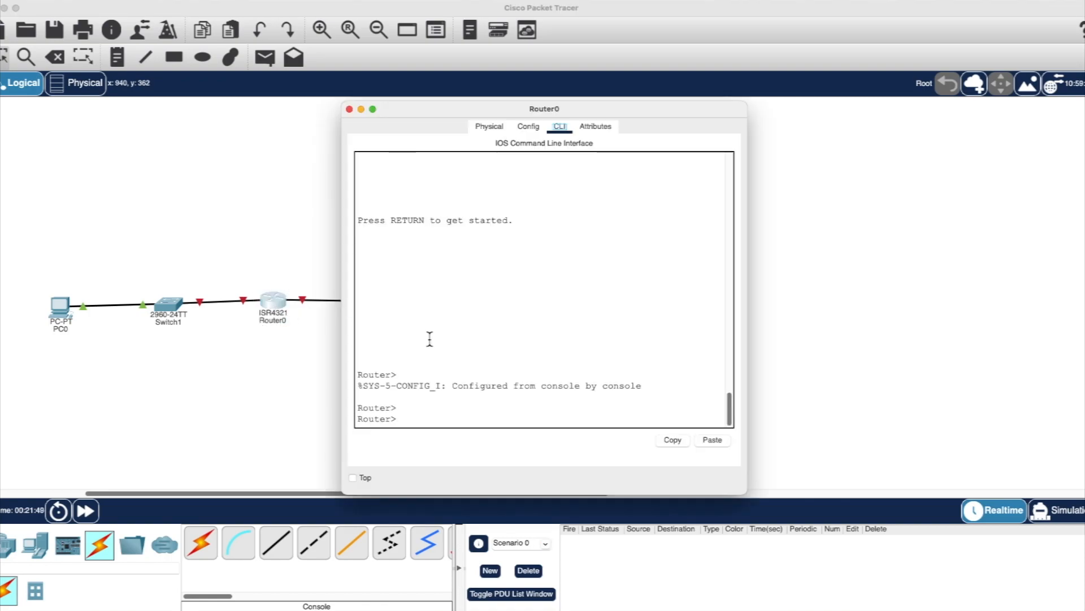
drag(421, 114, 637, 101)
click(644, 413)
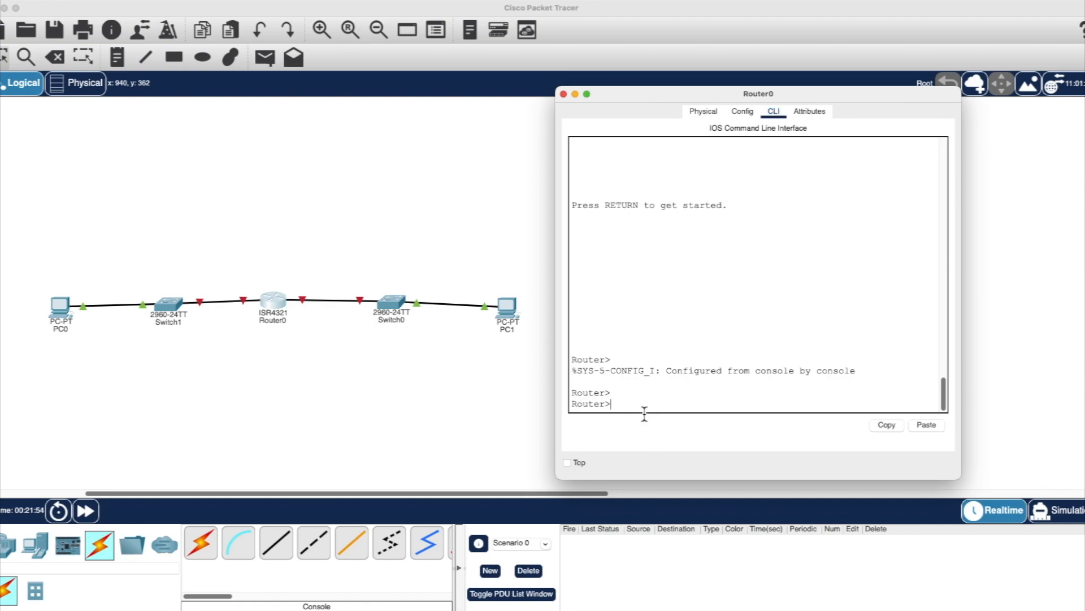
text(en)
key(Return)
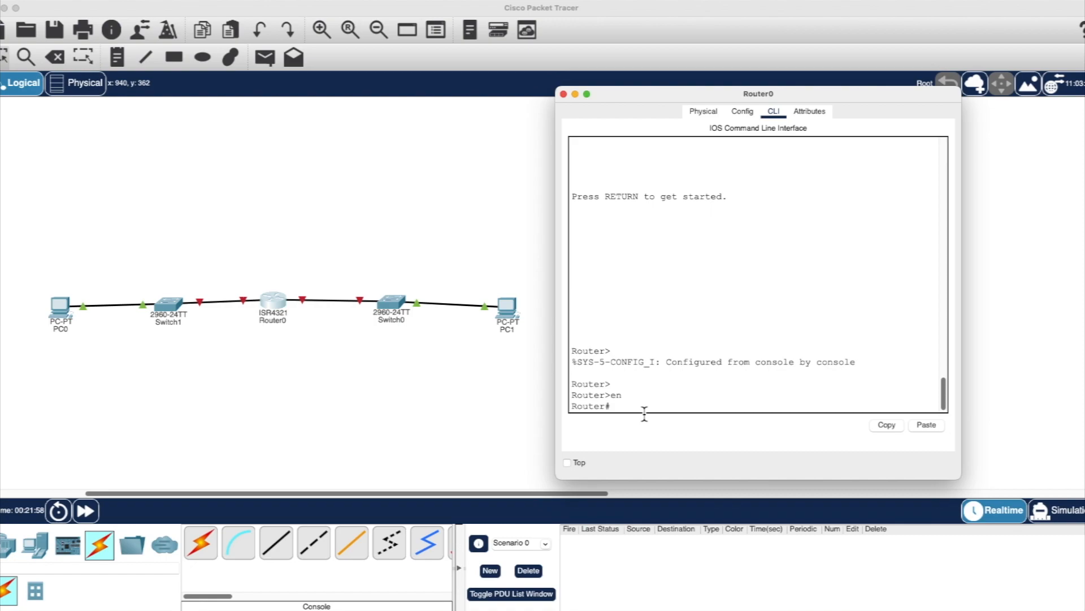
Step: Enter Router0's global configuration mode with conf t
scroll(319, 385, right, 8)
scroll(308, 384, left, 5)
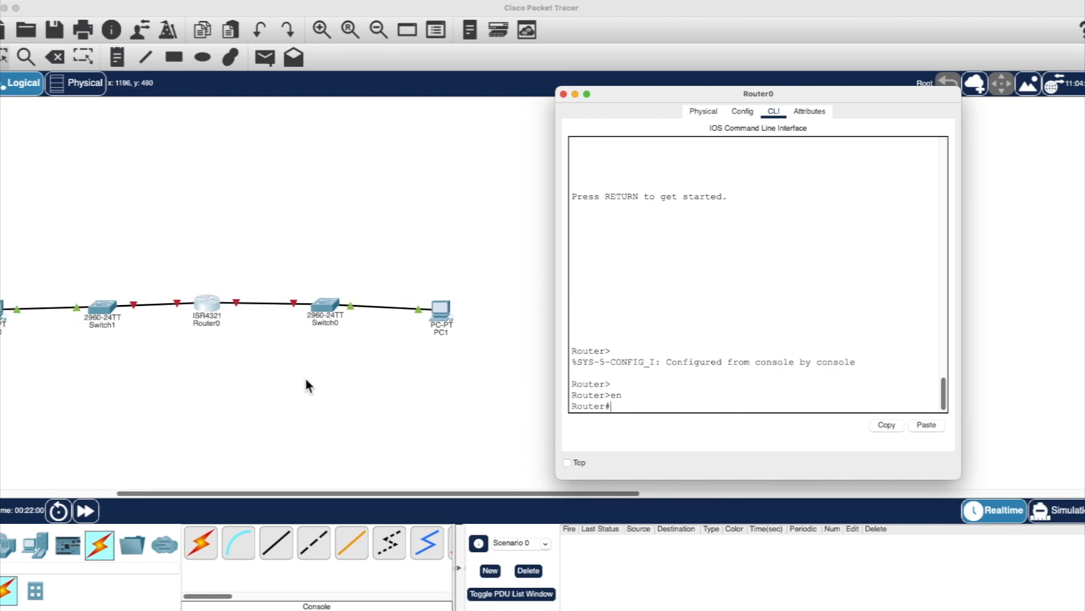
scroll(306, 380, left, 3)
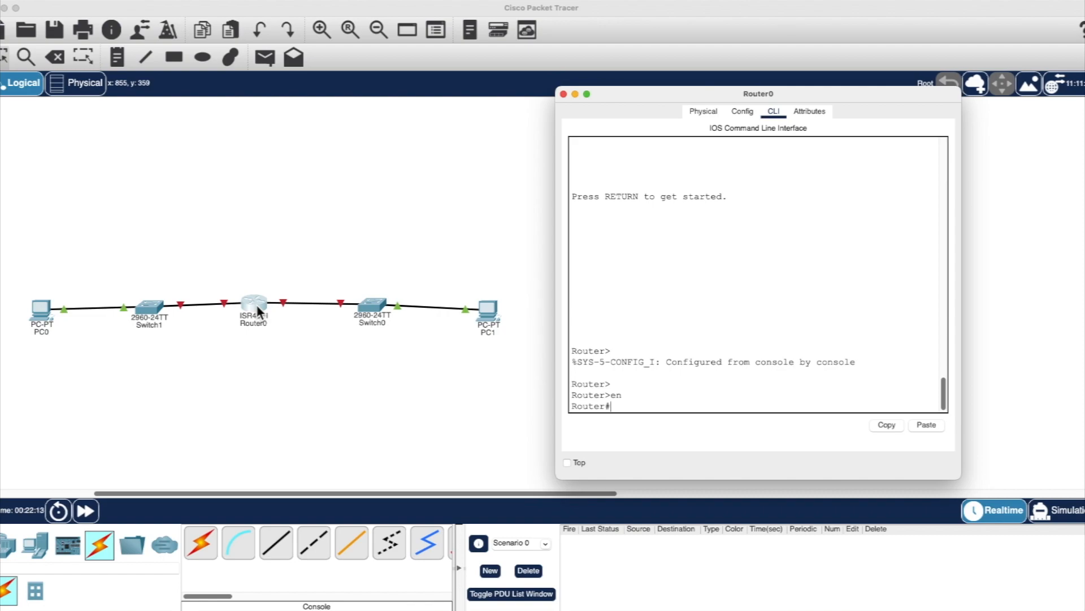
text(cn)
key(BackSpace)
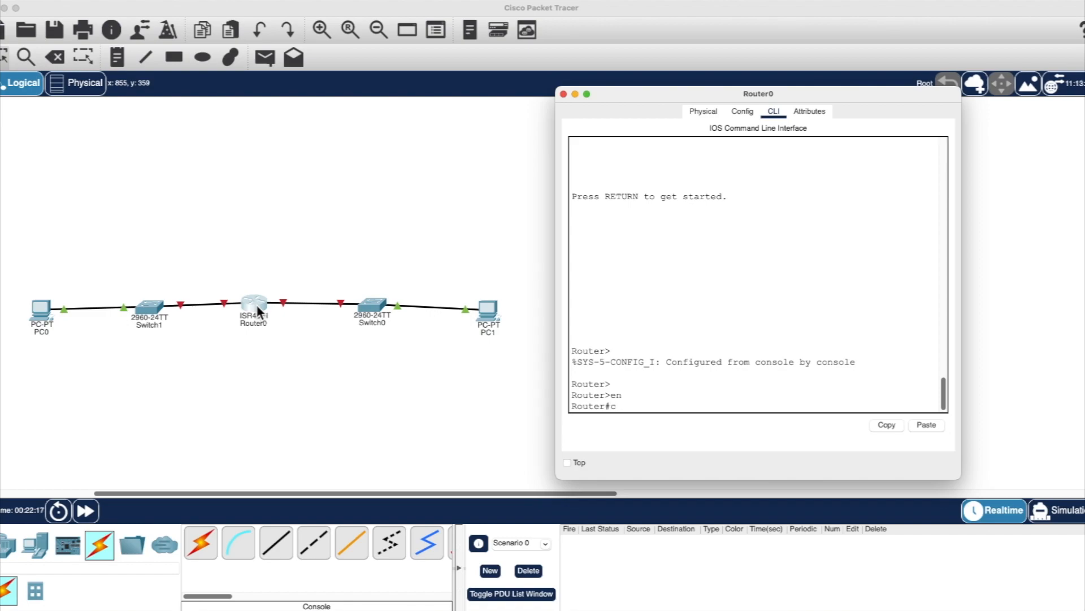
text(onf t)
key(Return)
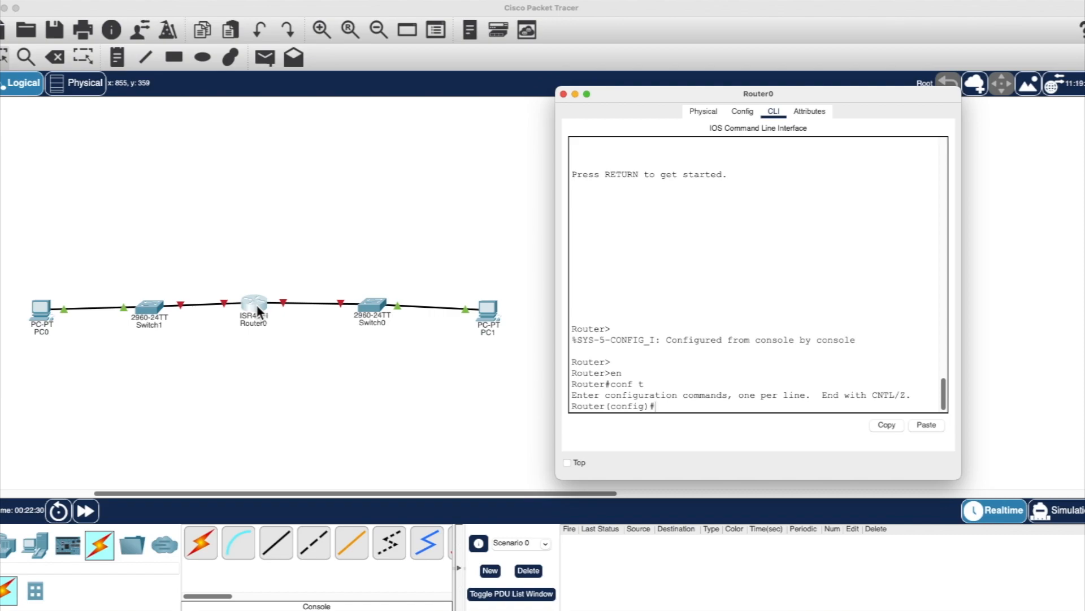
Step: Assign IP address 192.168.10.1 with subnet mask 255.255.255.128 to Router0's interface g0/0/0
text(int g0/0/0)
key(Return)
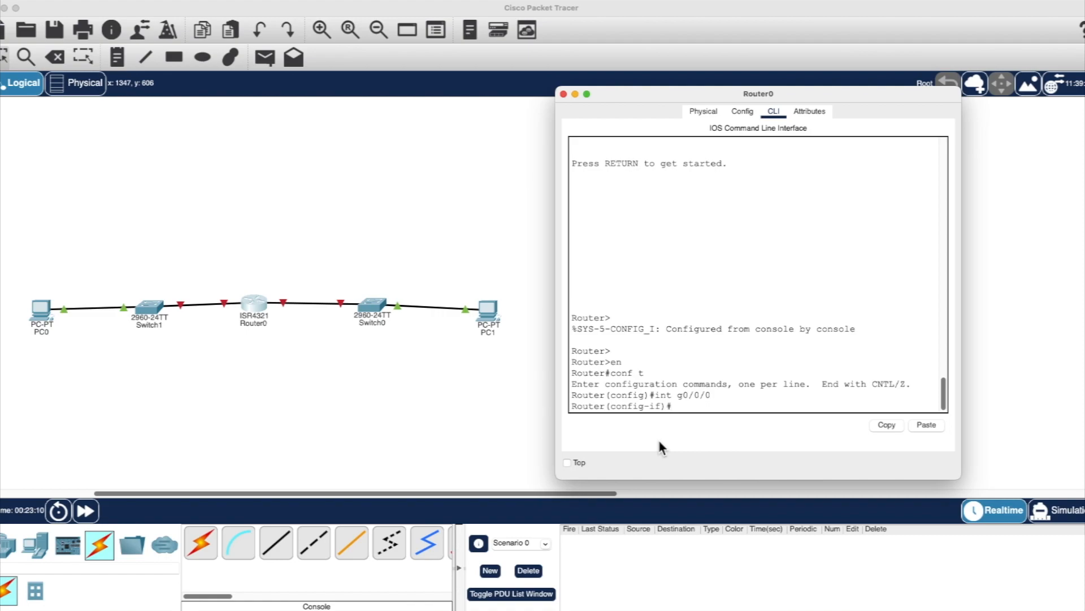
text(ip address 192.168.10.1)
text(255.255.2)
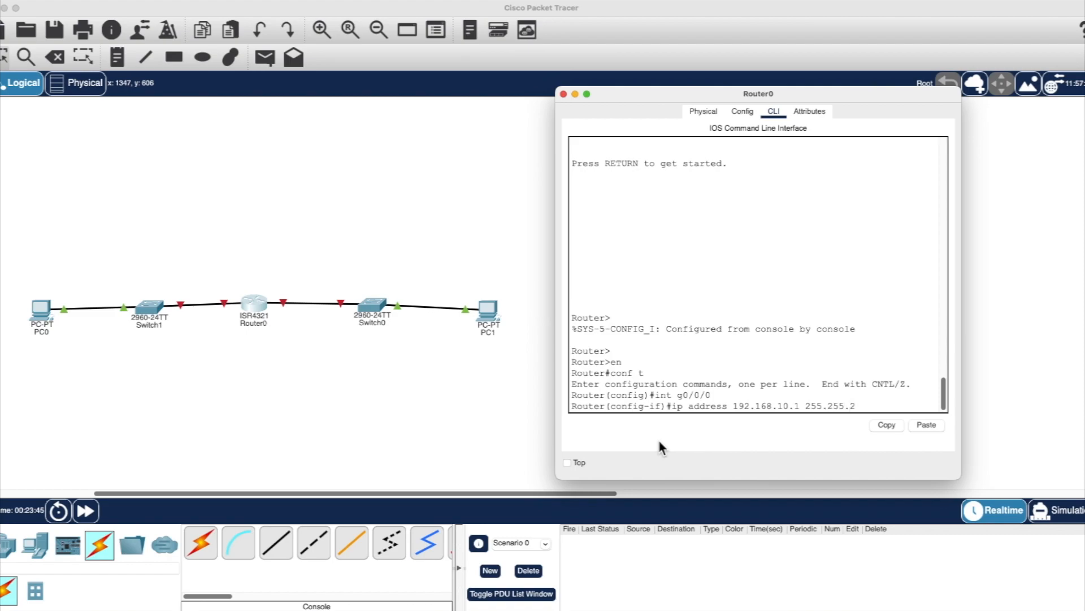
text(55.128)
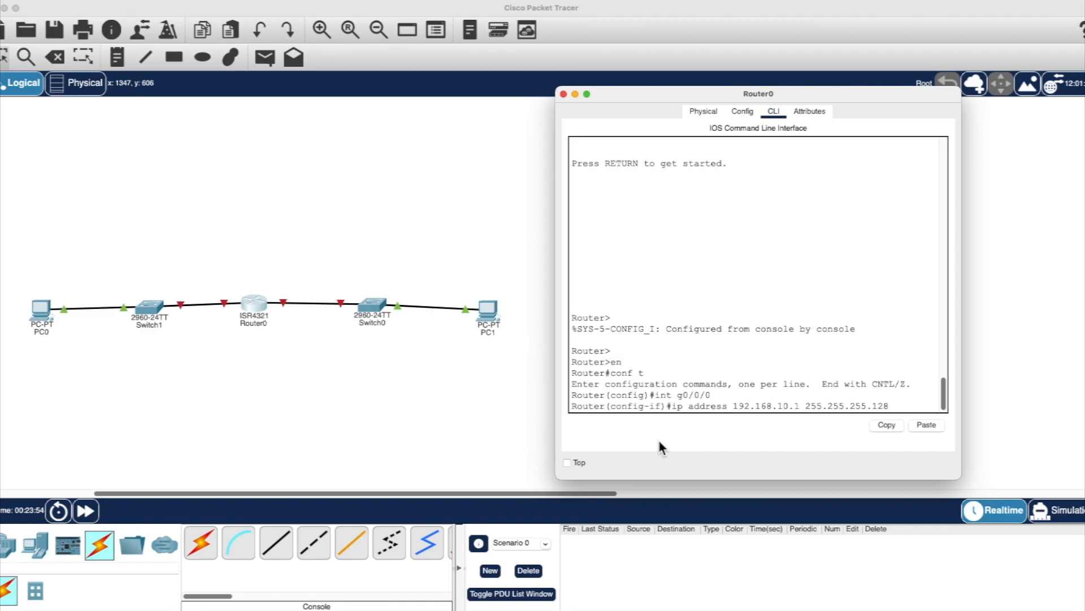
key(Return)
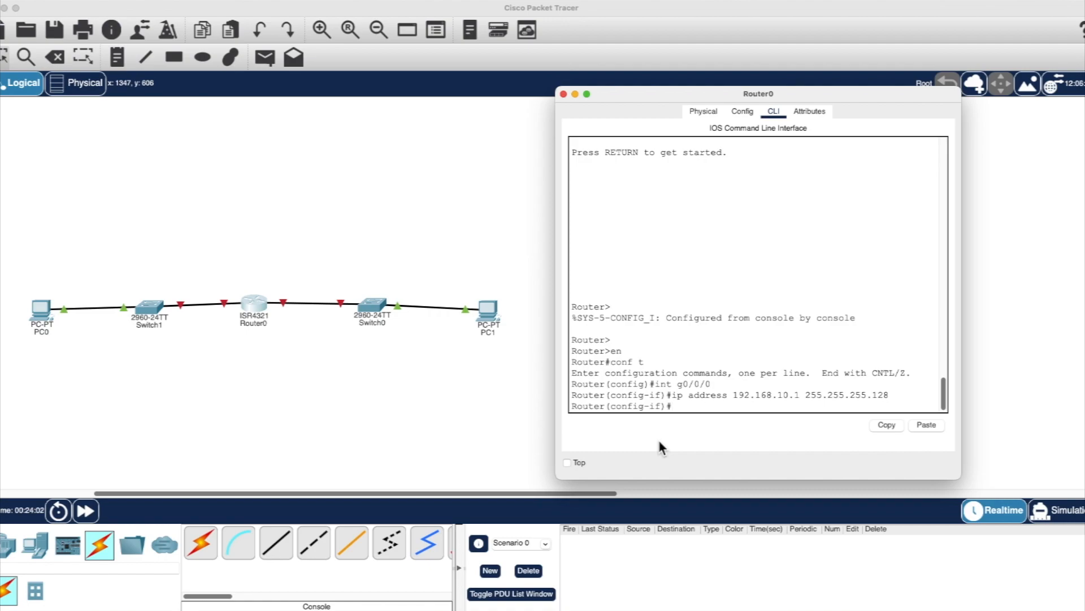
Step: Enable interface g0/0/0 with no shutdown and exit to global configuration mode
text(shutdown)
key(Return)
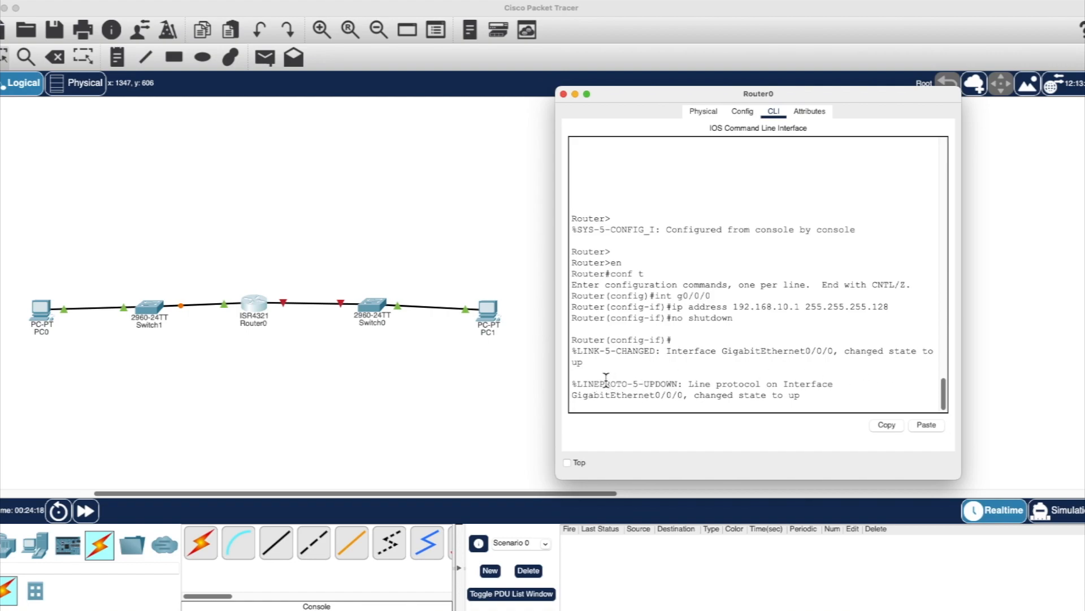
key(Return)
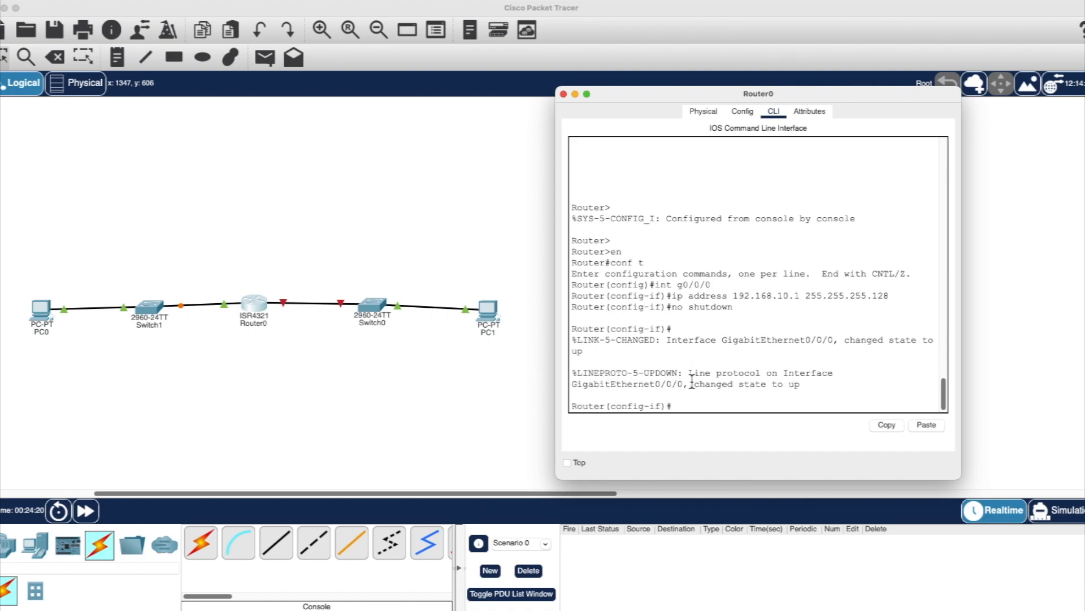
text(exit)
key(Return)
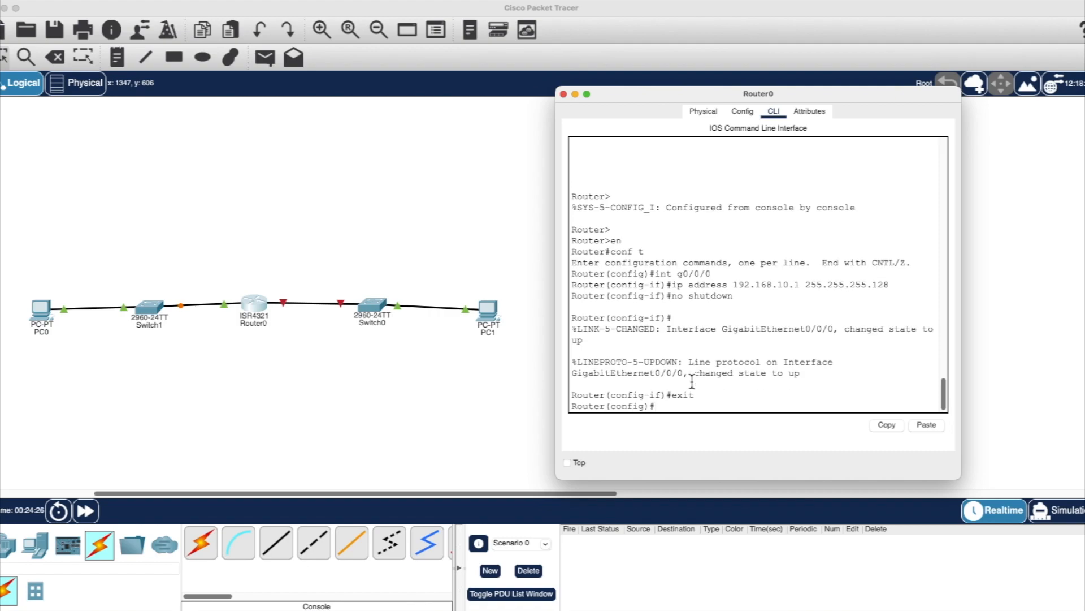
Step: Assign IP address 192.168.10.129 with subnet mask 255.255.255.128 to Router0's interface g0/0/1
text(int g0/0/1)
key(Return)
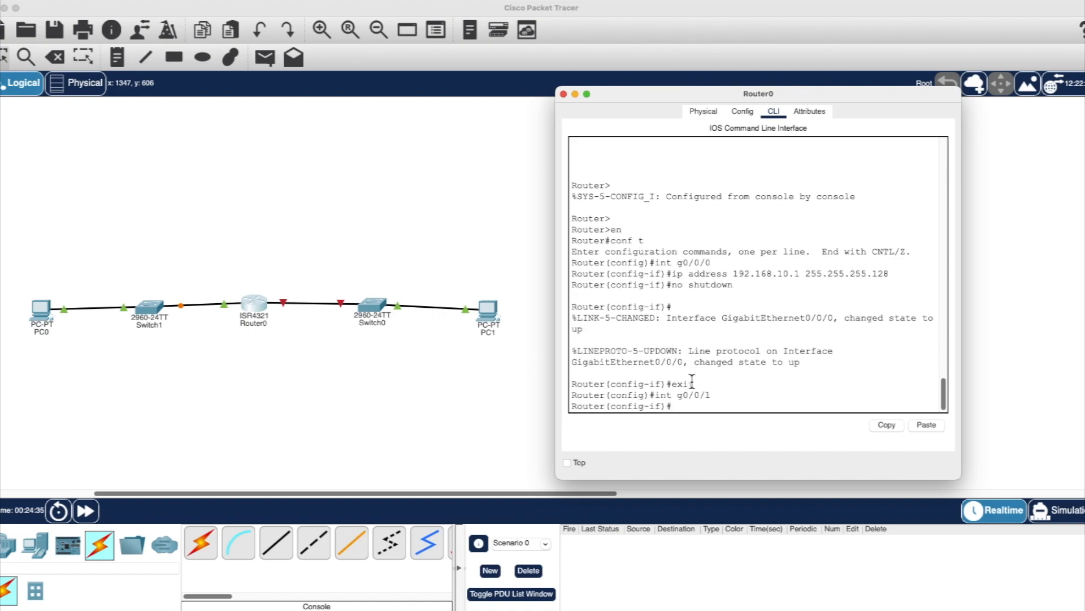
text(ip address 192.168.10.129)
key(Return)
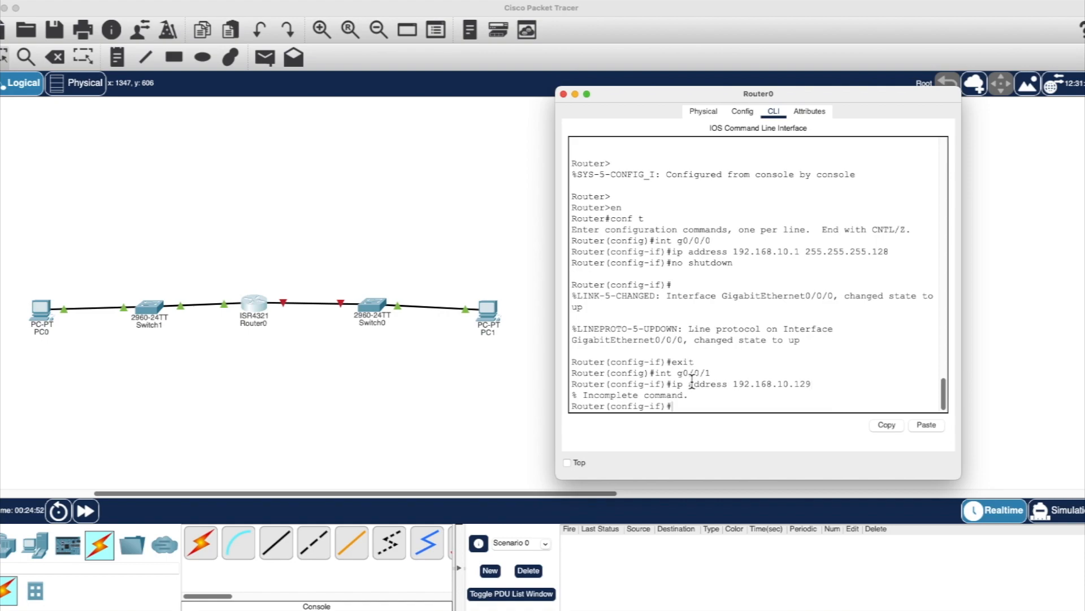
key(Up)
text(255.255.255)
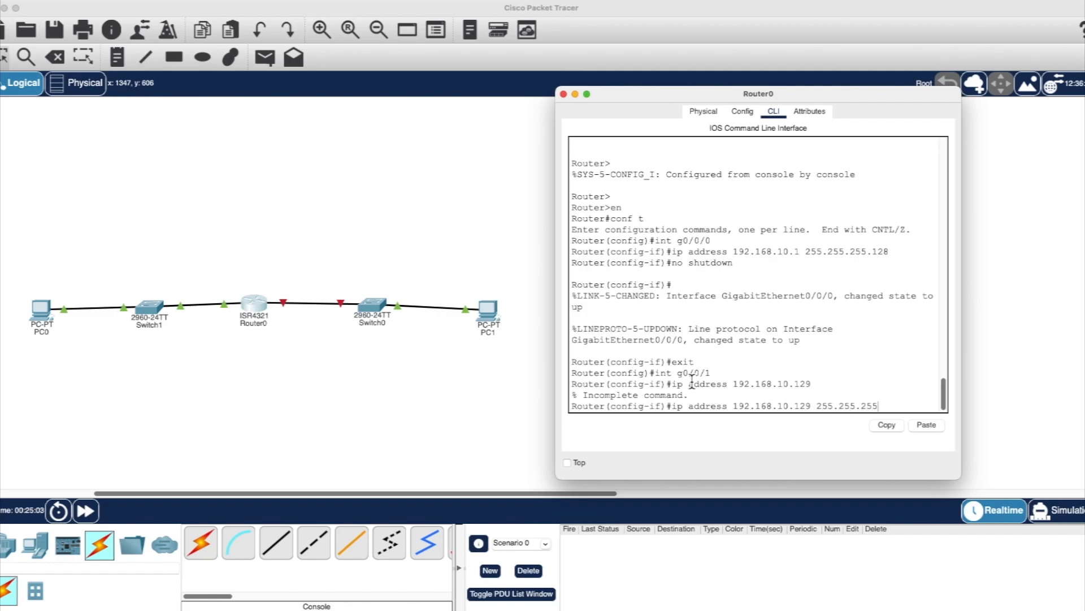
key(BackSpace)
key(BackSpace)
key(BackSpace)
text(128)
key(Return)
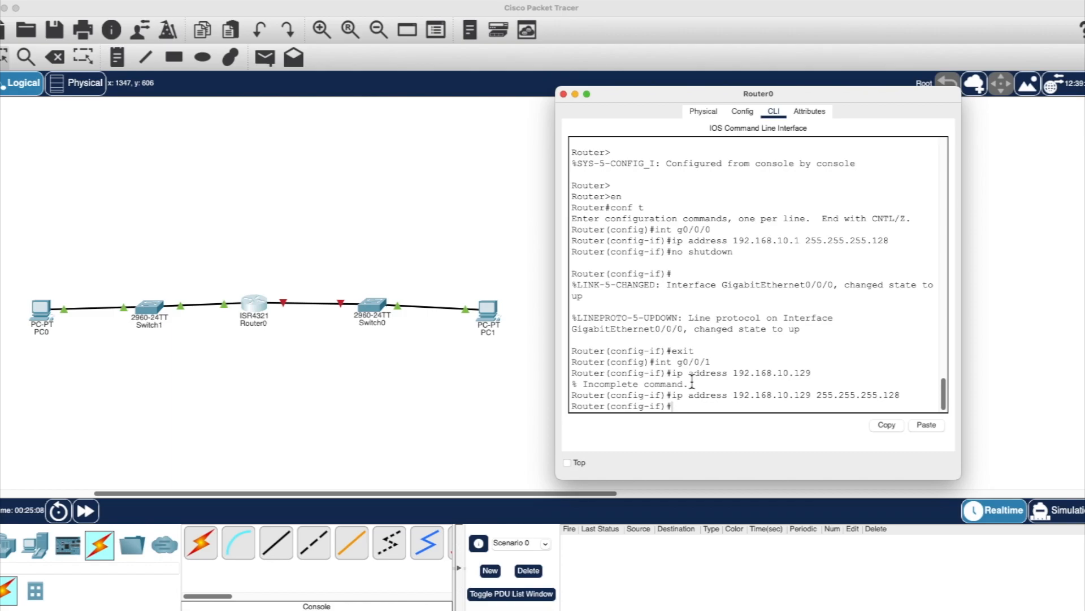
Step: Enable interface g0/0/1 with no shut and fast-forward the simulation time
text(no shut)
key(Return)
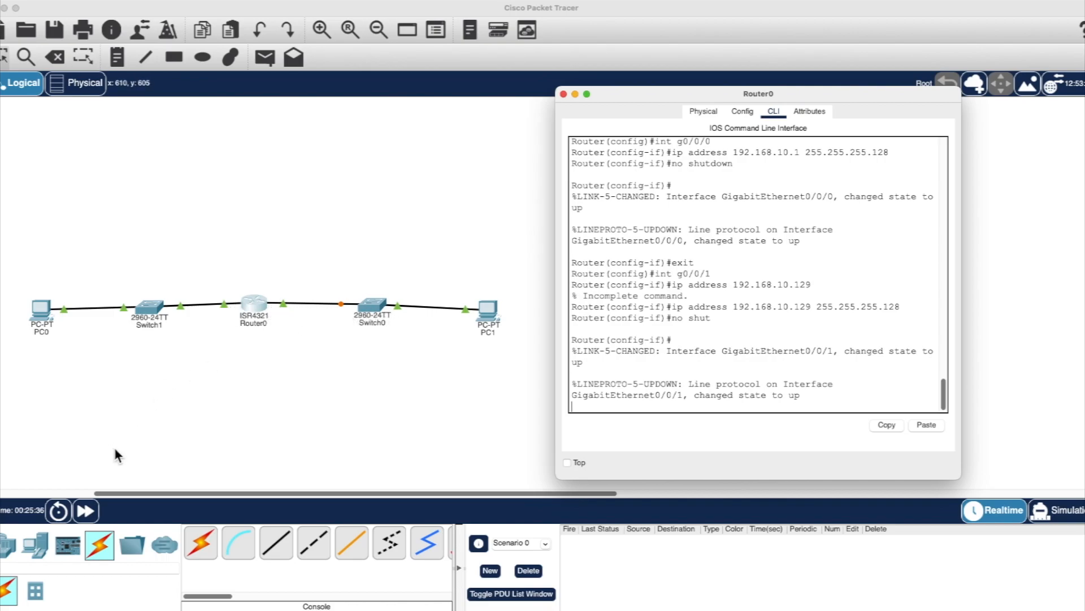
click(85, 513)
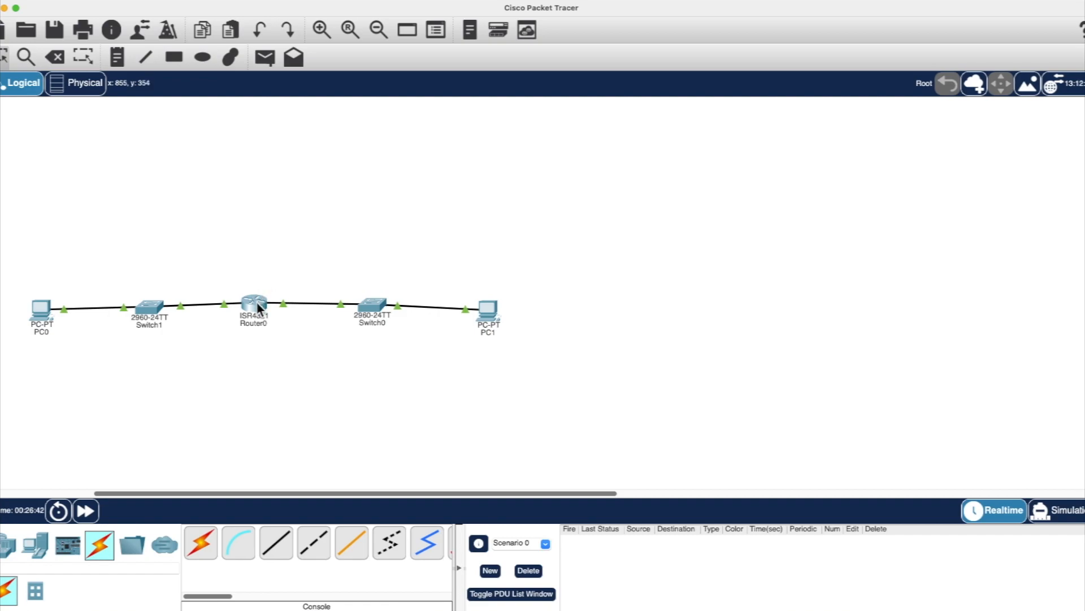
Step: Check Router0's port summary and reattach its cable to Switch0 on GigabitEthernet0/0/1, fast-forwarding the simulation time
mouse_move(259, 307)
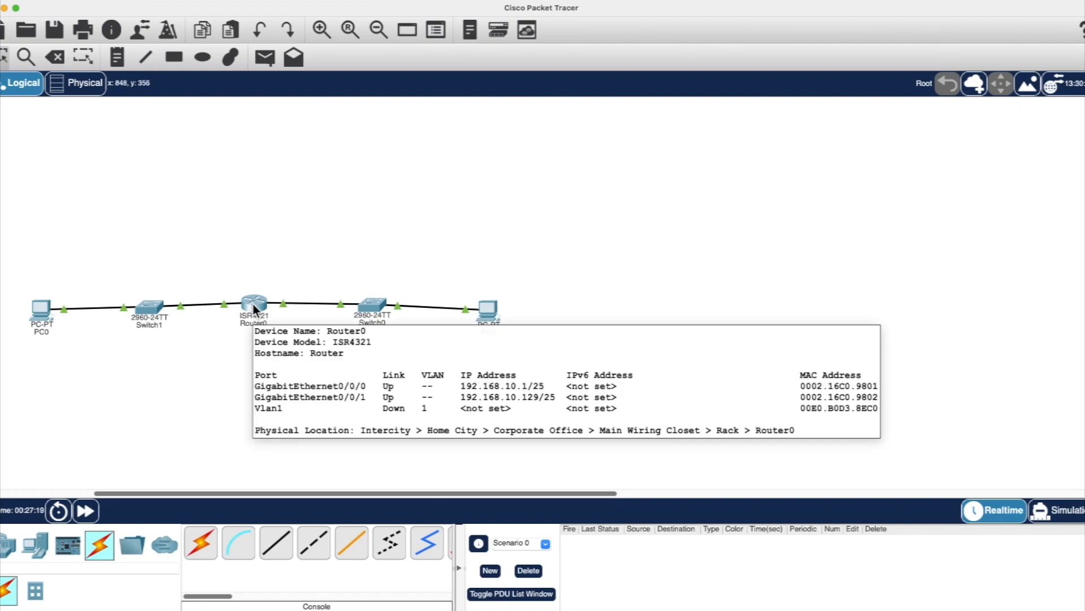
mouse_move(379, 308)
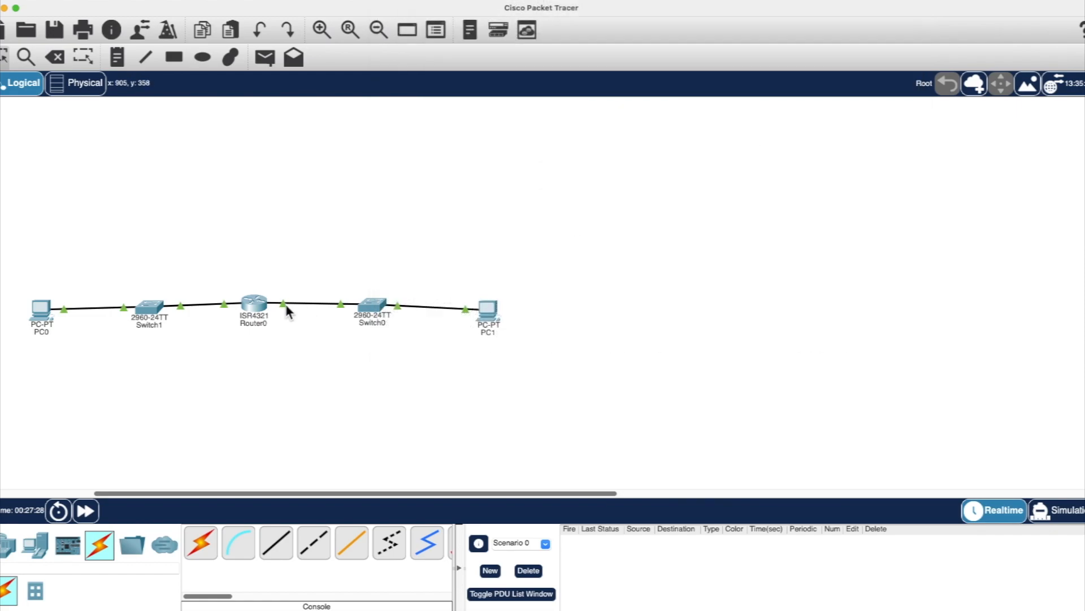
click(266, 303)
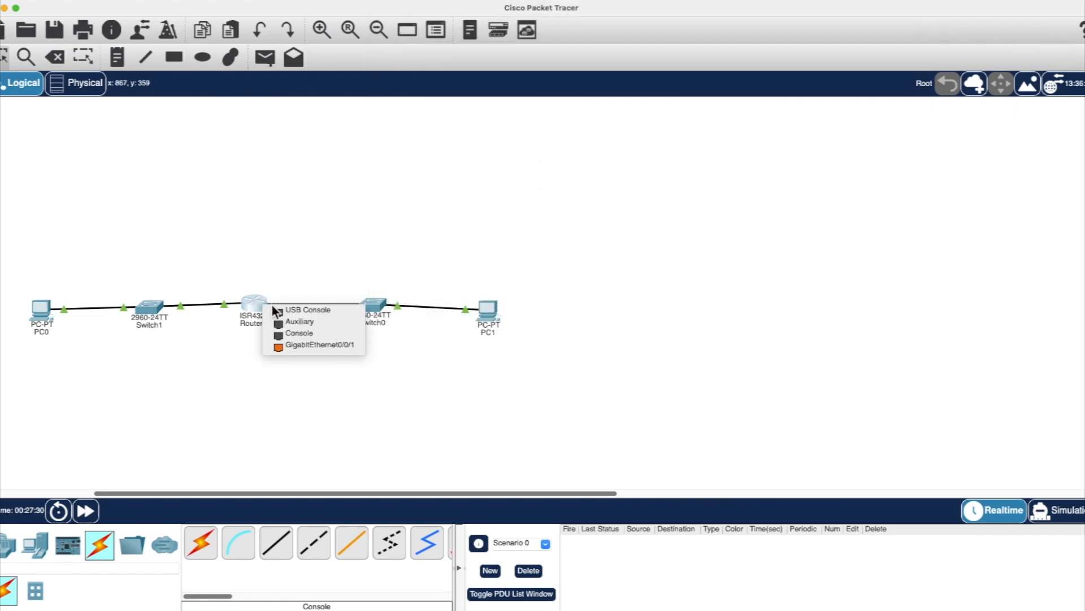
click(282, 345)
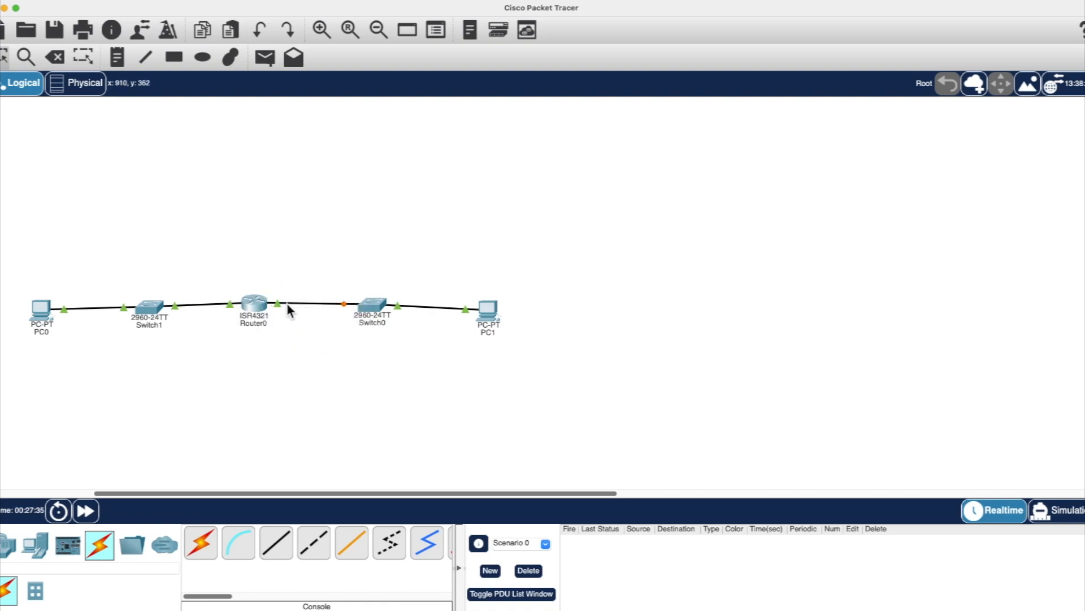
click(95, 511)
click(278, 304)
click(264, 305)
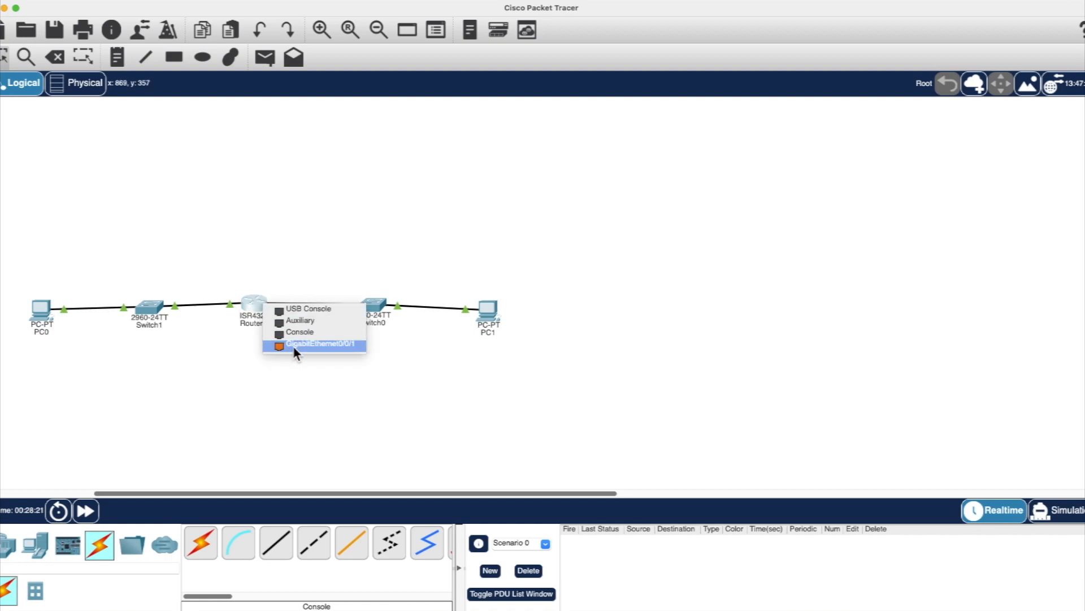
click(338, 345)
click(86, 510)
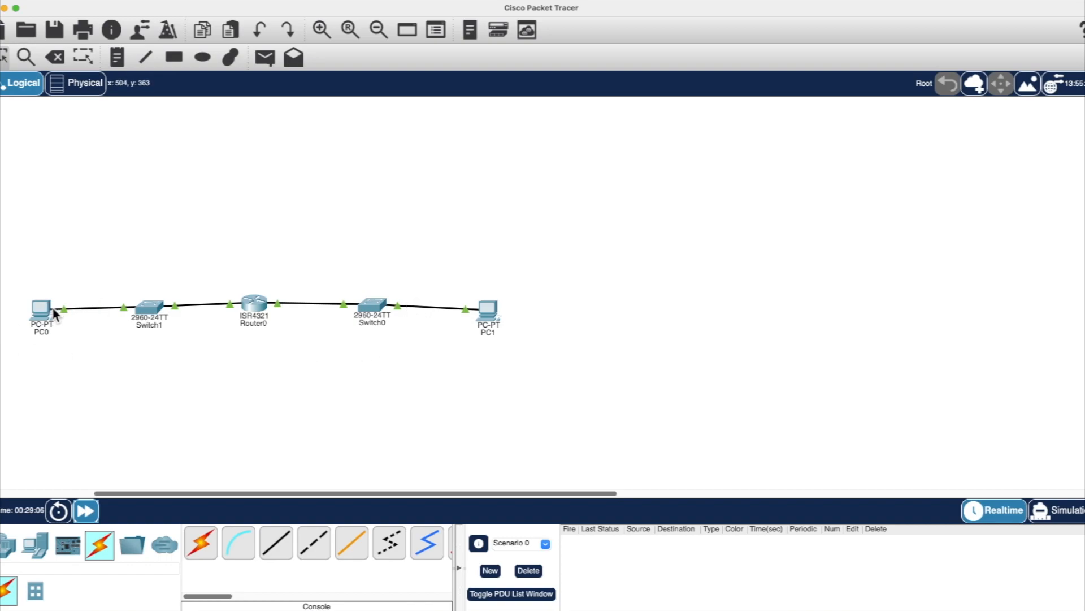
Step: Examine PC0's global settings and its desktop applications, including IP Configuration and Command Prompt
scroll(45, 312, left, 1)
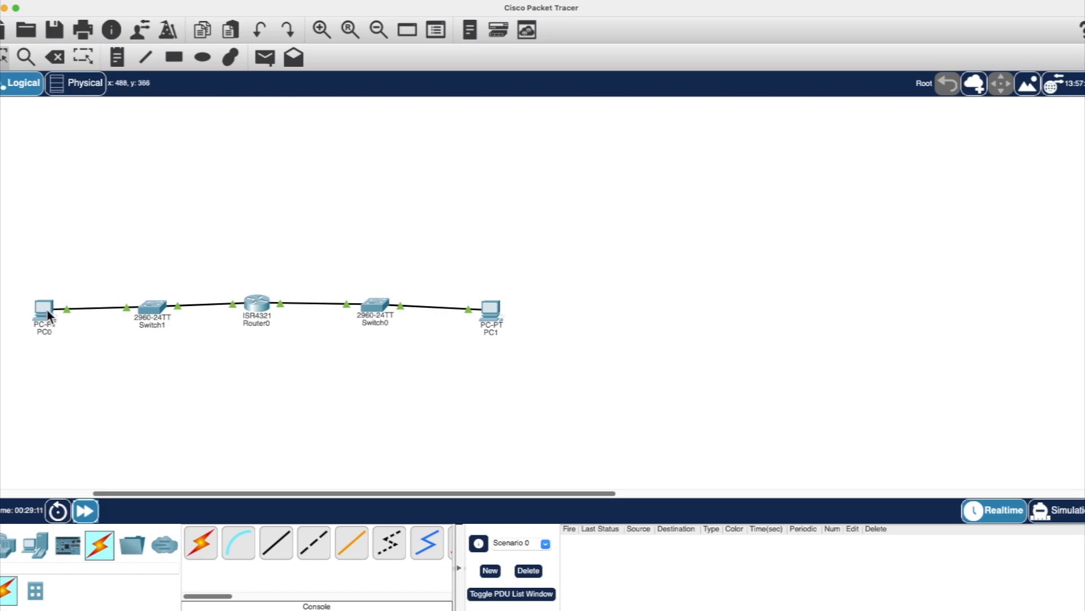
mouse_move(48, 314)
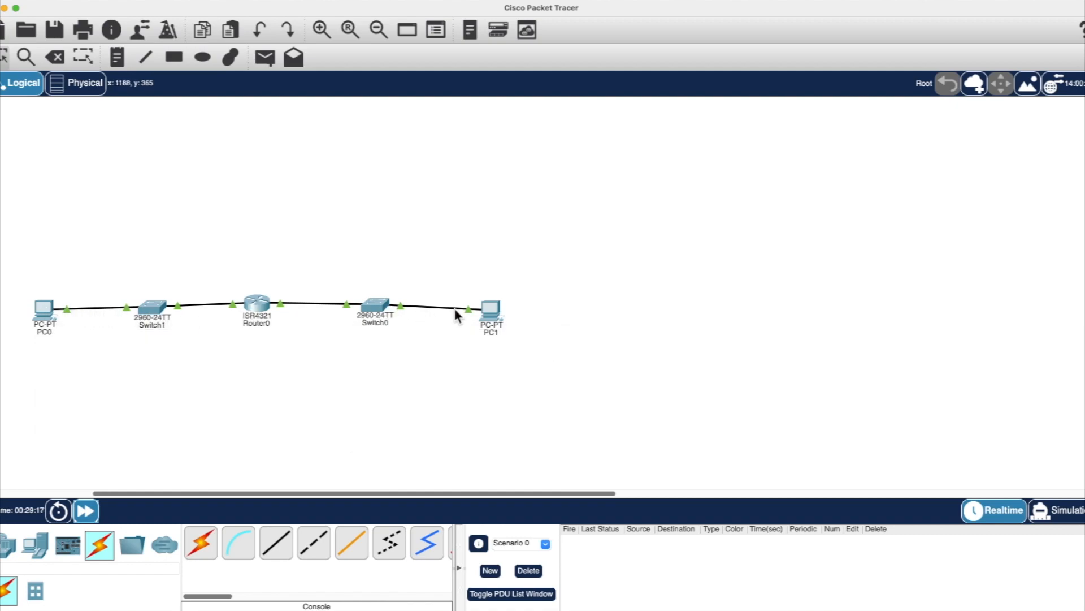
click(48, 318)
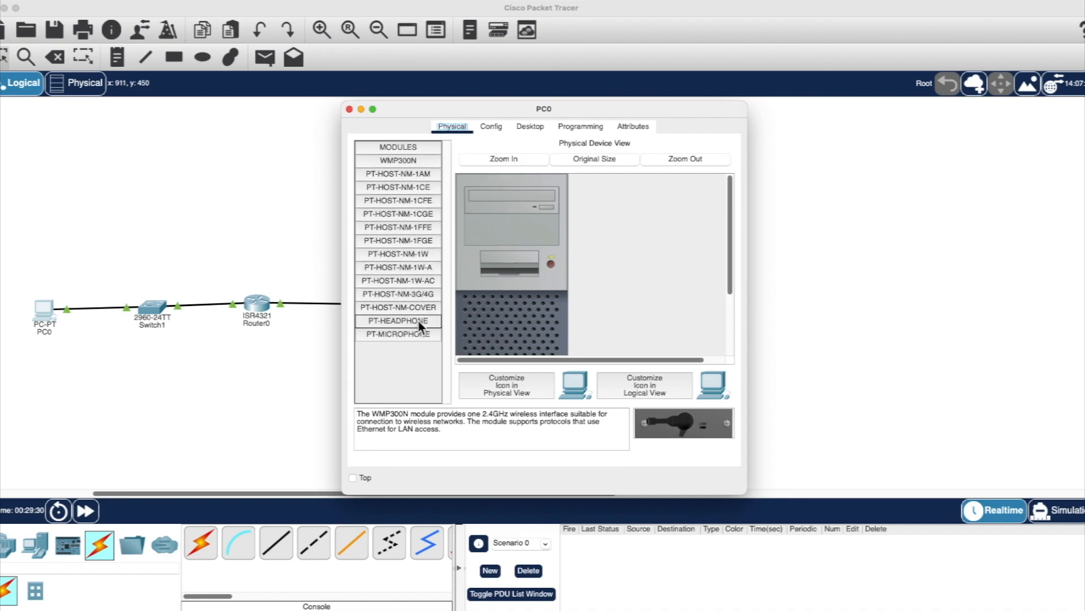
click(493, 127)
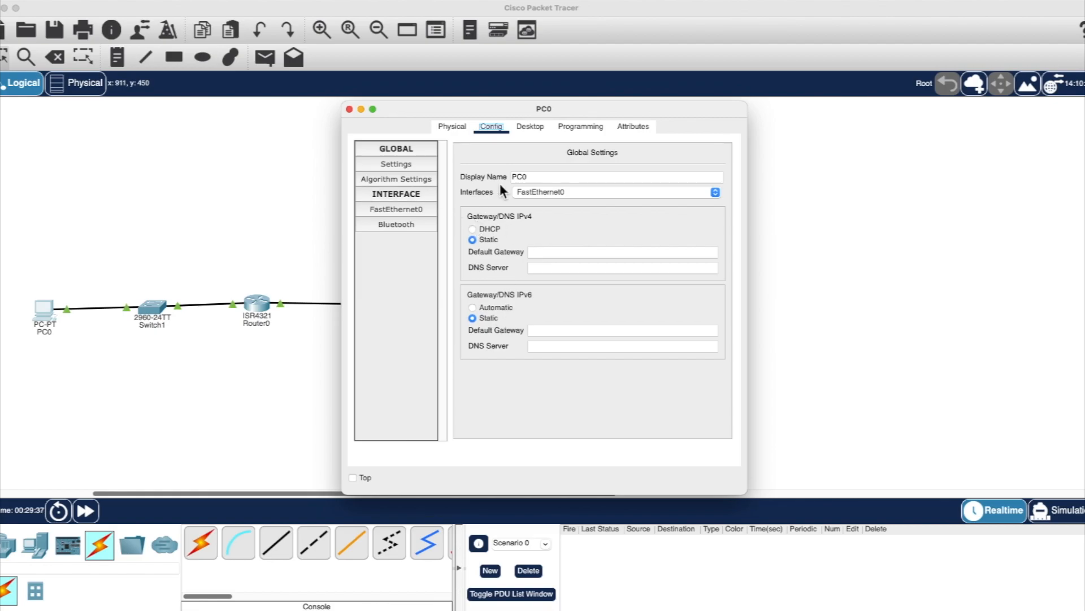
click(530, 127)
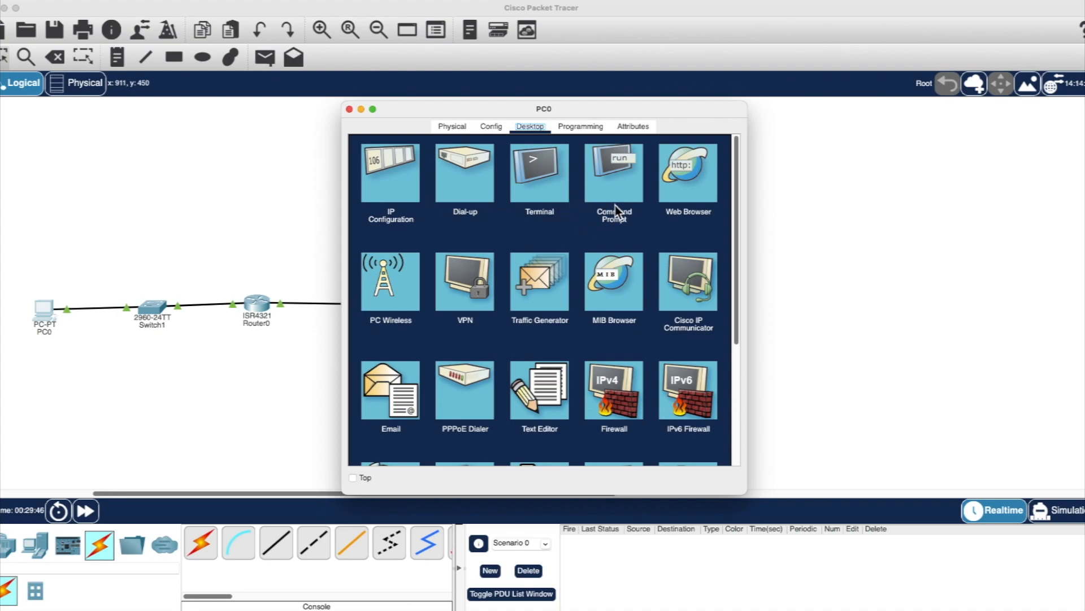
click(396, 186)
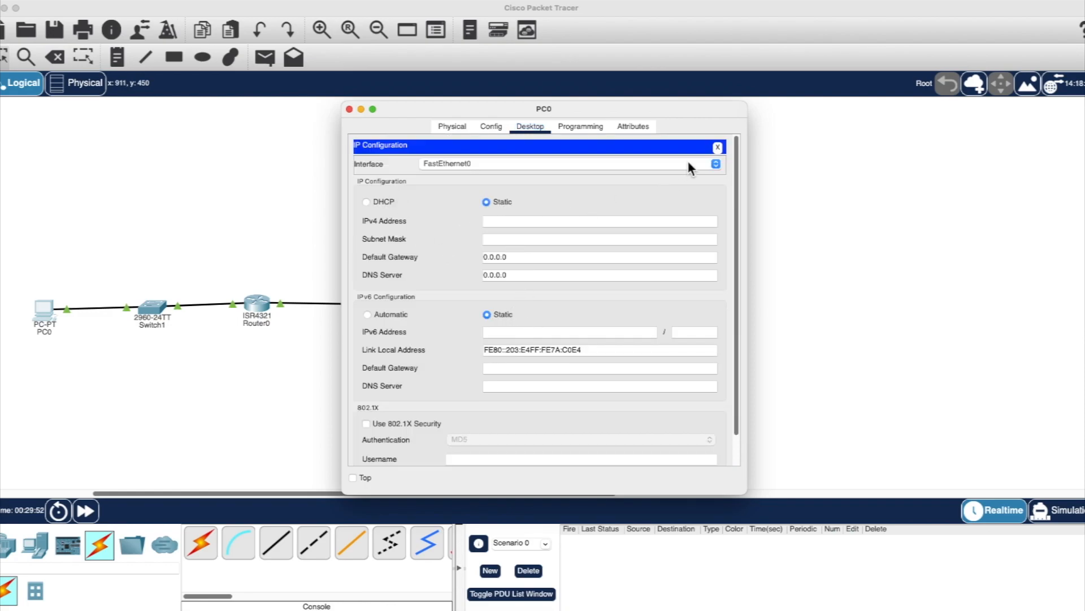
click(718, 147)
scroll(542, 165, up, 2)
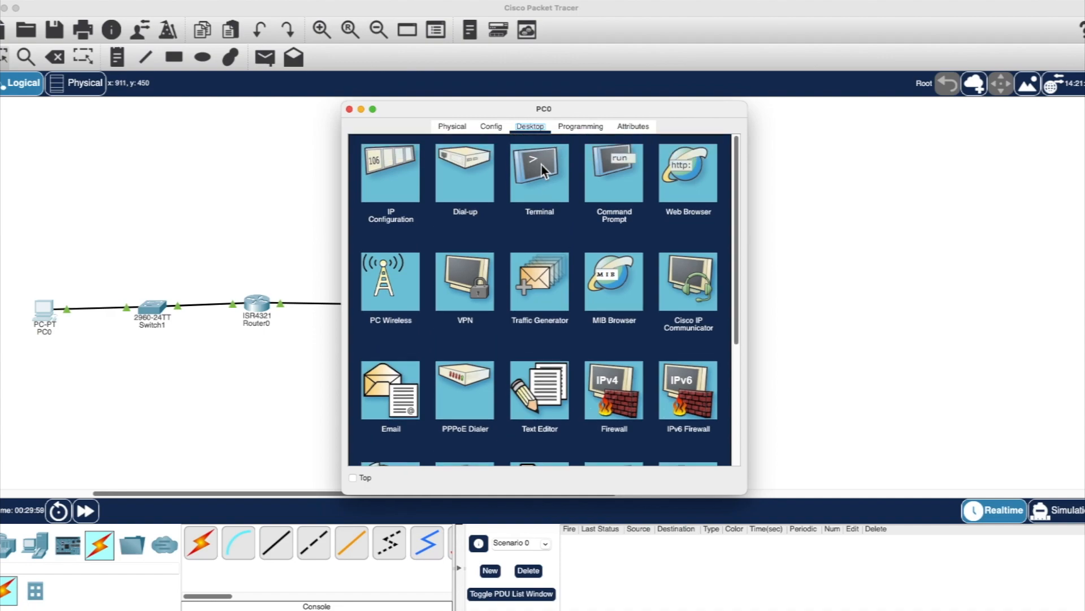
click(615, 175)
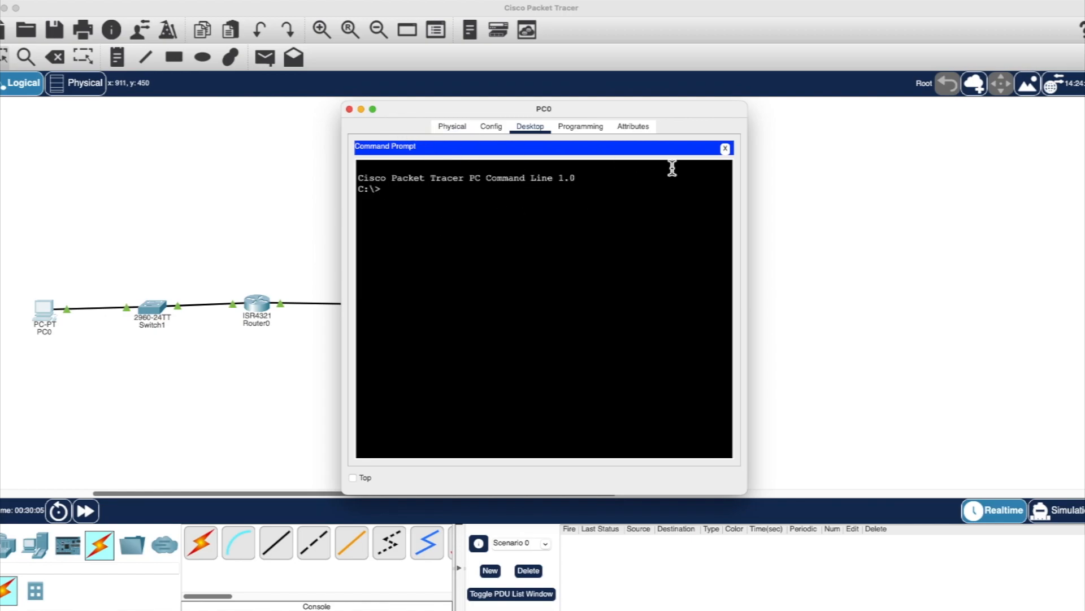
click(726, 149)
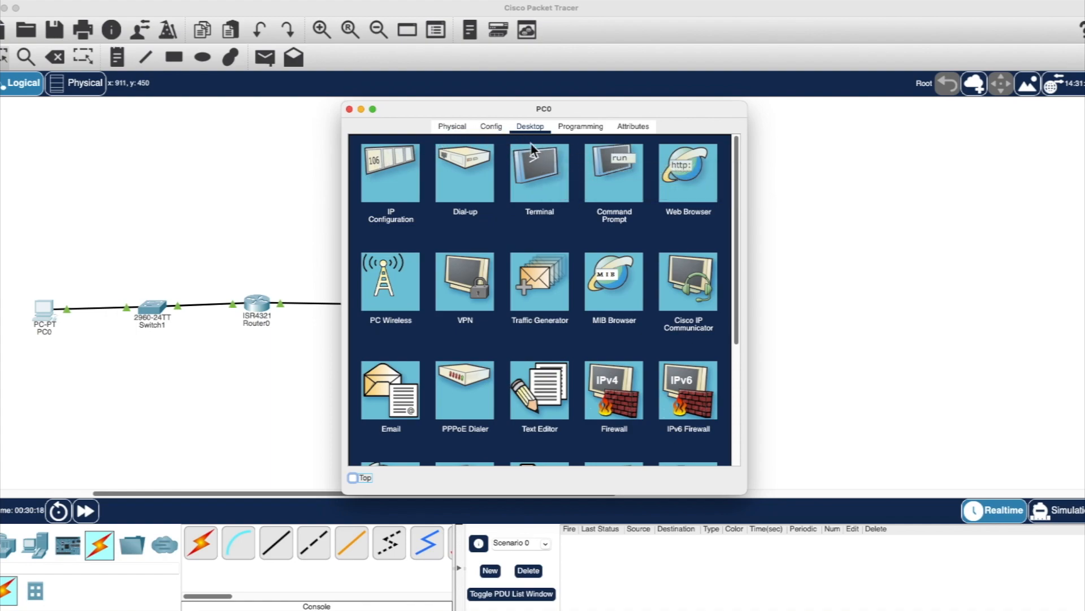
Step: Set PC0's static IPv4 default gateway to 192.168.10.1 in its global settings
click(491, 129)
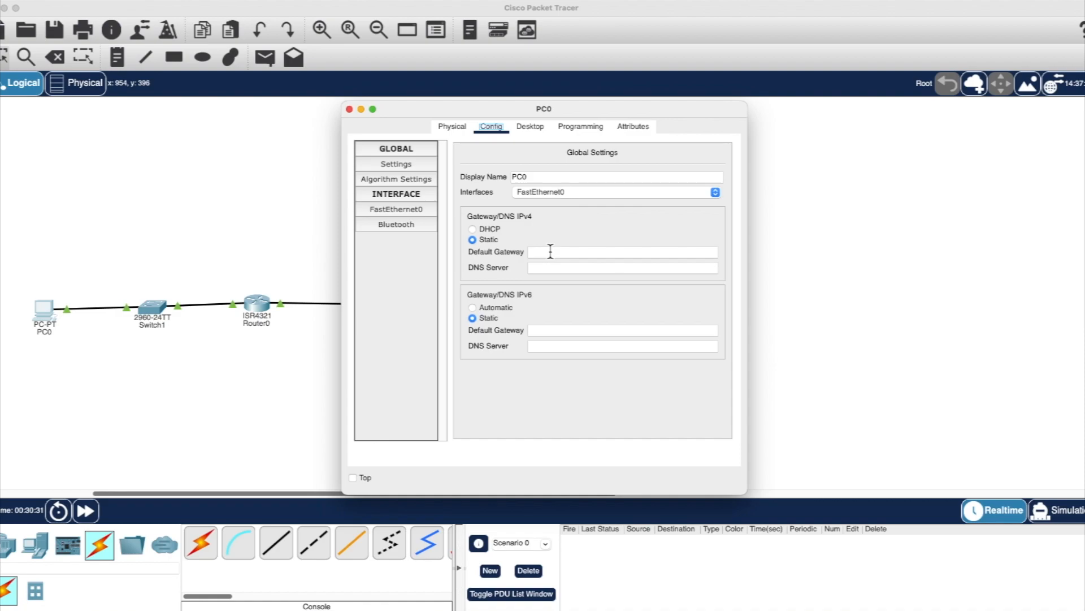
drag(437, 107, 566, 103)
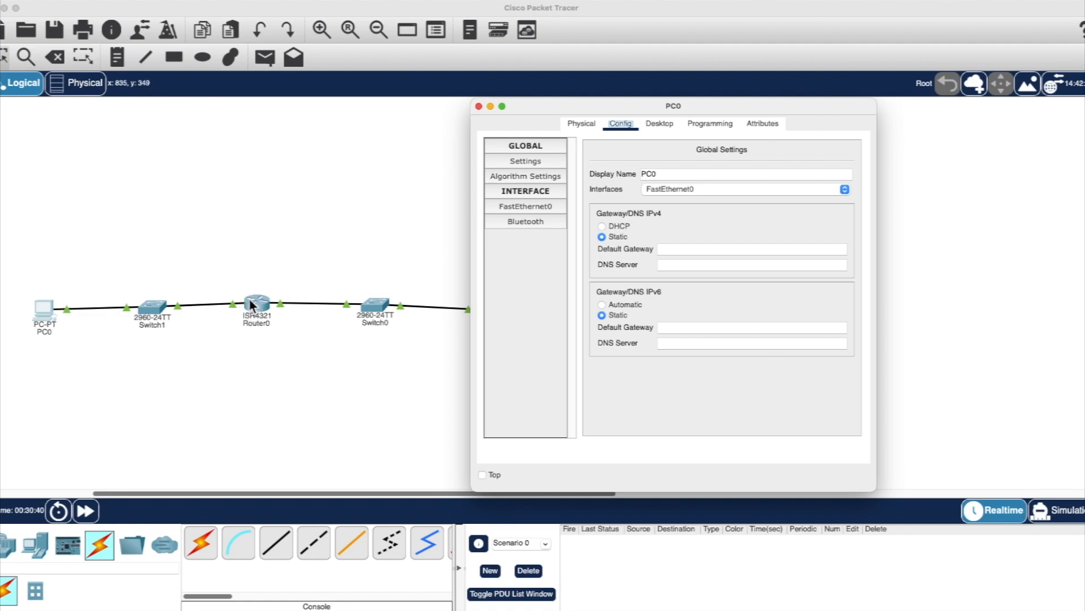
click(673, 249)
text(192.168.10.1)
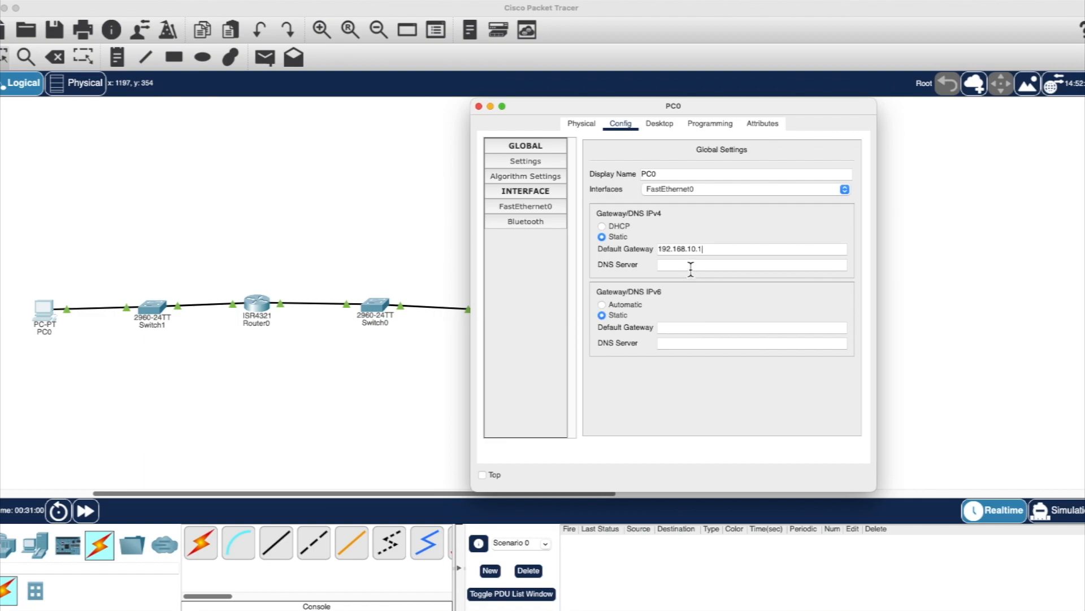
Step: Give PC0's FastEthernet0 interface the IPv4 address 192.168.10.2 with subnet mask 255.255.255.128
click(535, 207)
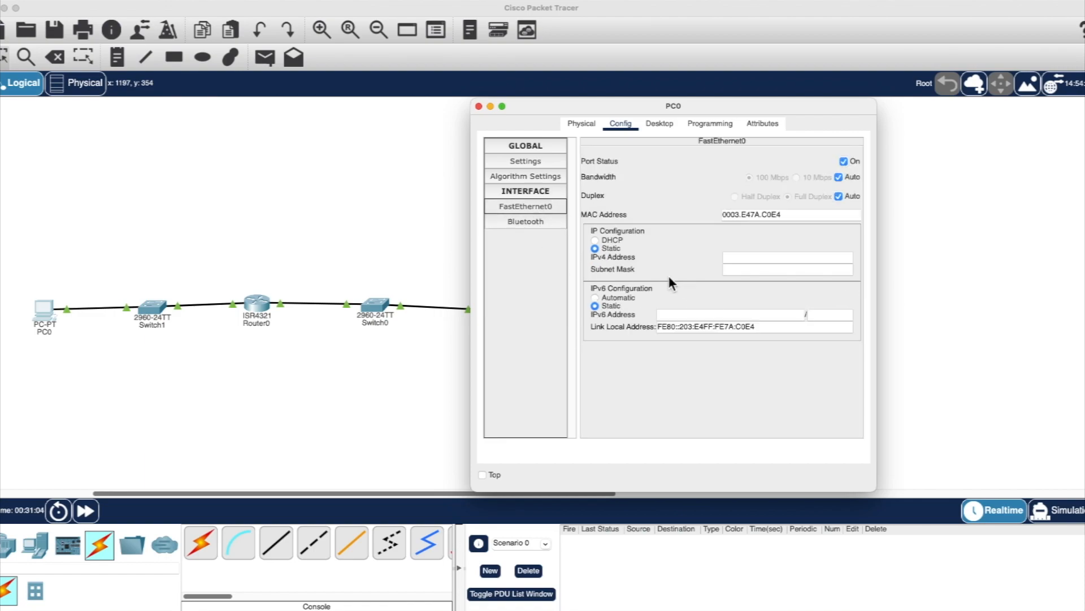
click(773, 261)
text(192.168.10.)
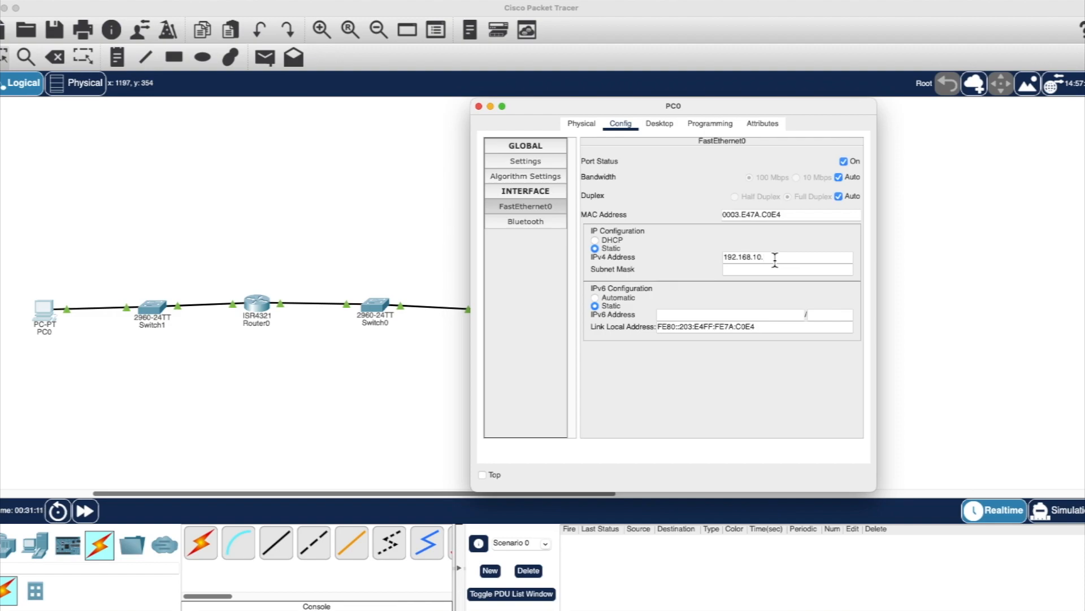
text(2)
click(781, 268)
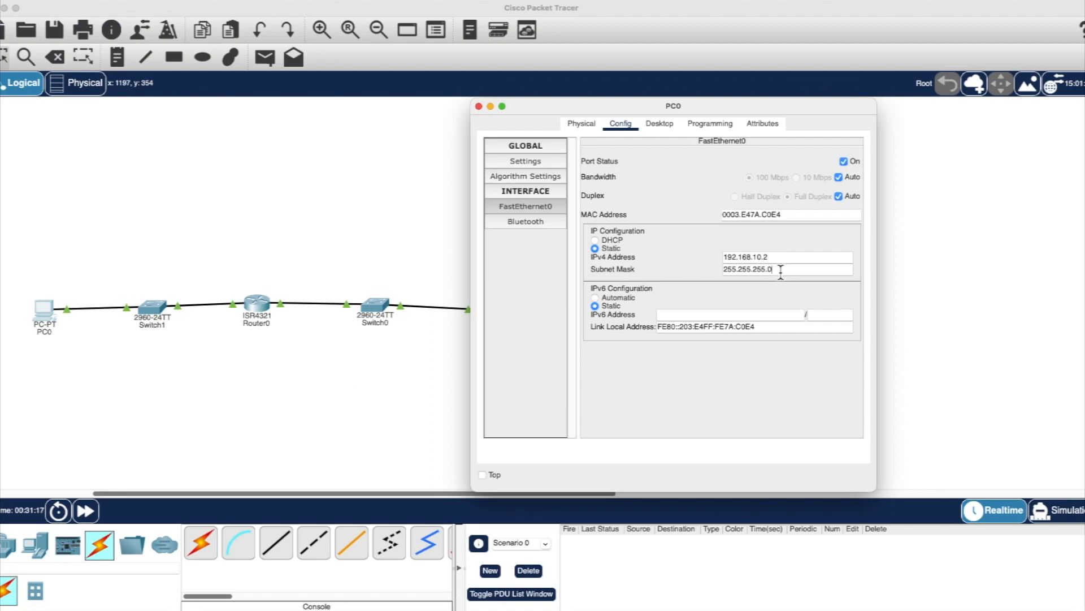
key(BackSpace)
text(128)
key(Tab)
Step: Review PC0's address, subnet mask and gateway in its desktop IP Configuration, and close the PC0 window
click(656, 124)
click(523, 178)
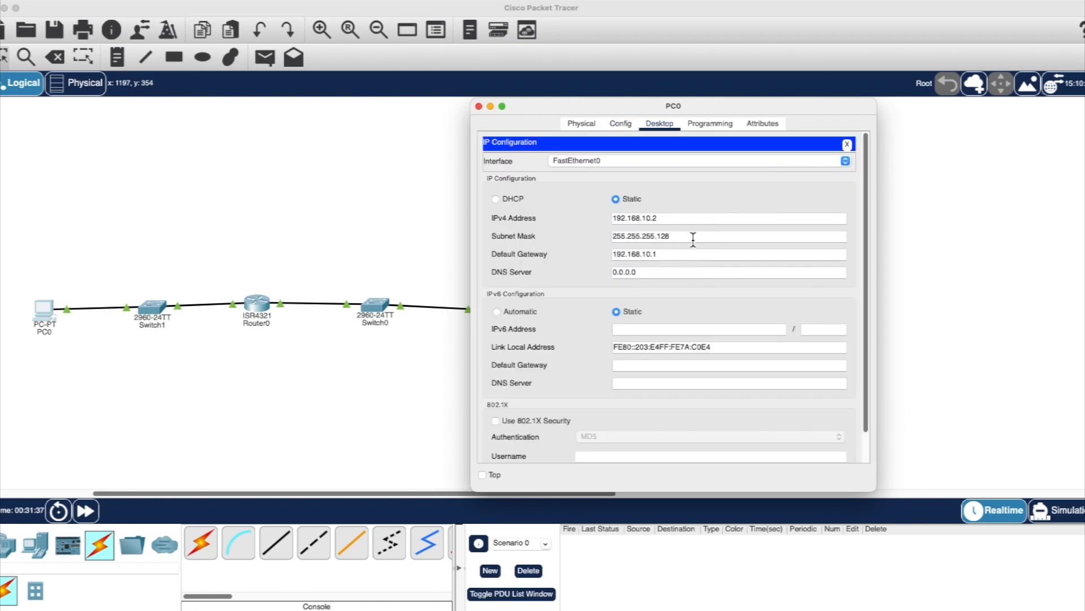
scroll(660, 252, down, 1)
scroll(659, 252, up, 1)
click(479, 107)
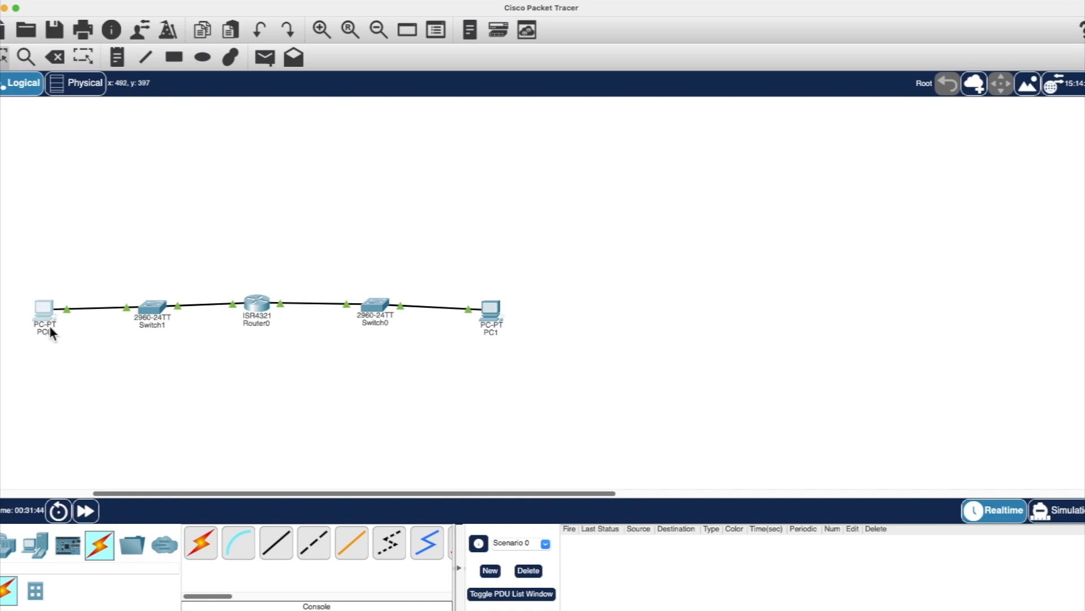
Step: Set PC1's static IPv4 address to 192.168.10.130 with subnet mask 255.255.255.128 in its IP Configuration
mouse_move(266, 317)
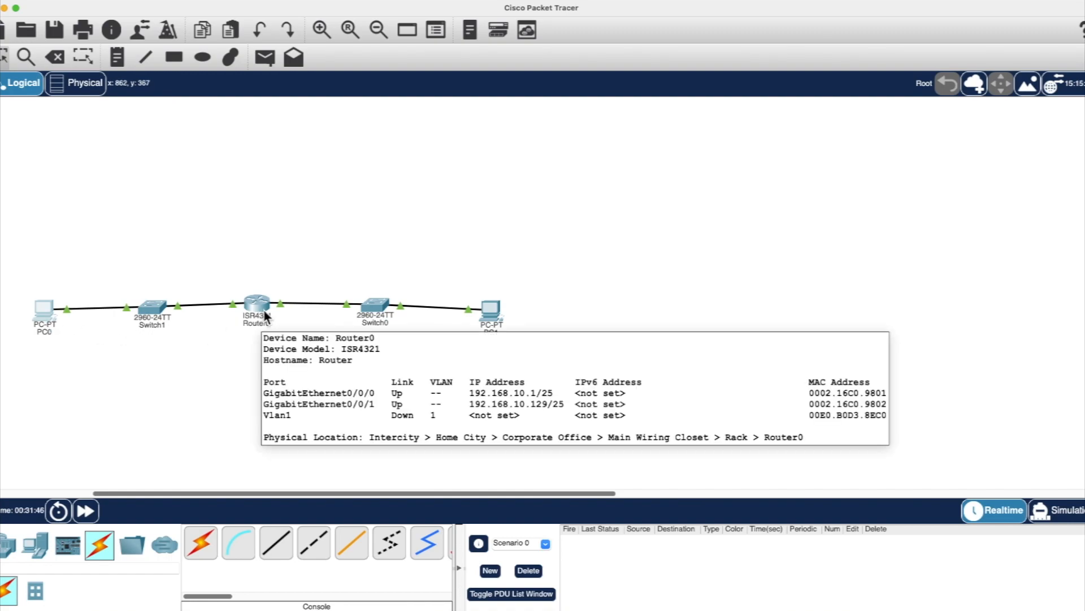
click(491, 311)
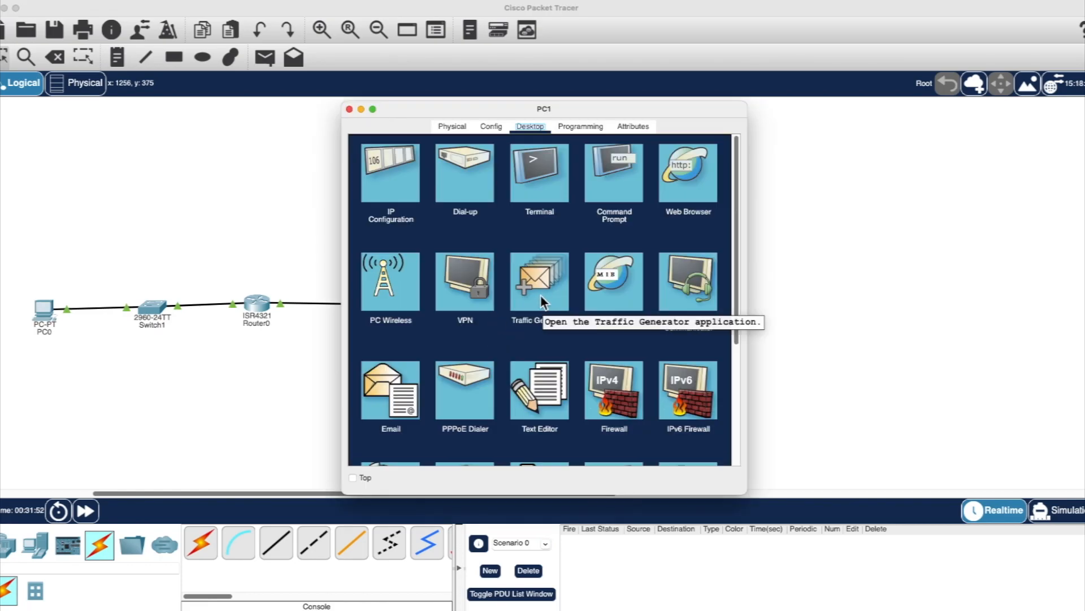
click(393, 160)
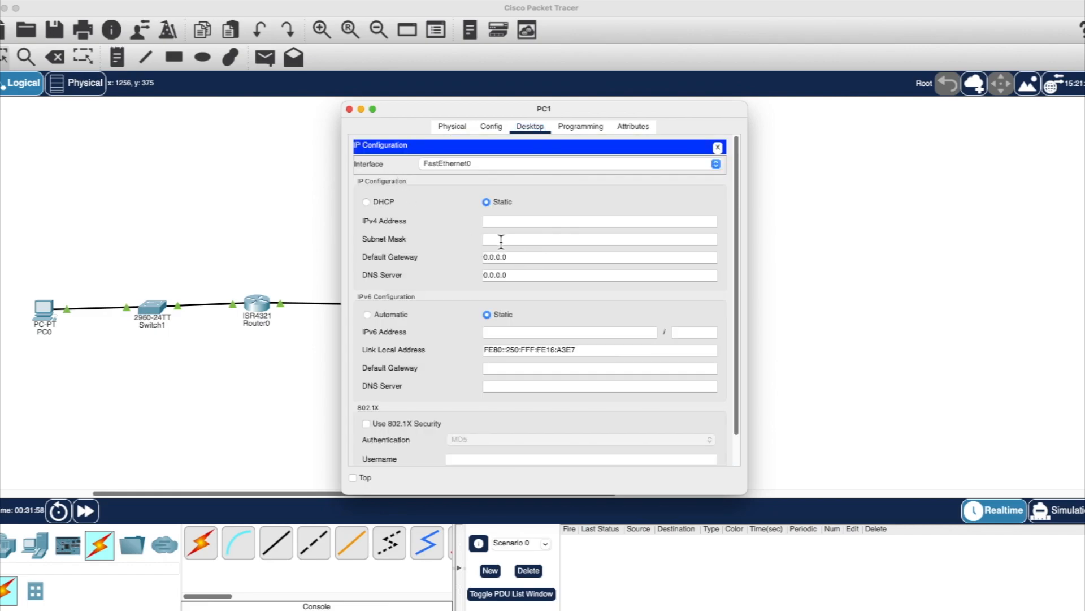
click(498, 221)
text(192.168.10.130)
click(516, 239)
text(128)
Step: Set PC1's default gateway to 192.168.10.129 and close its configuration window
drag(539, 262, 446, 261)
text(192.168.10.129)
click(455, 262)
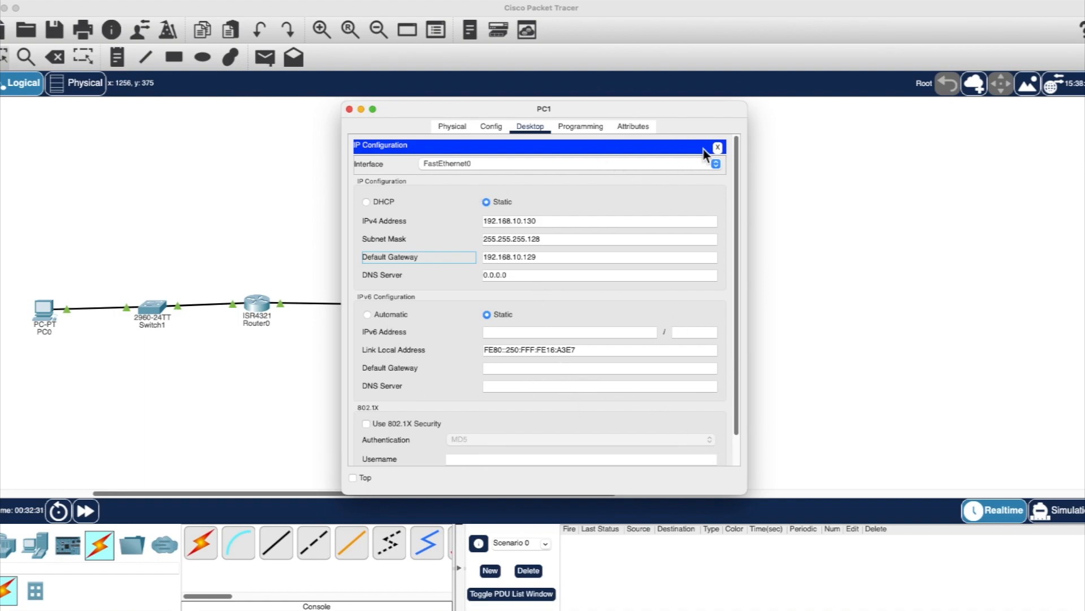
click(717, 148)
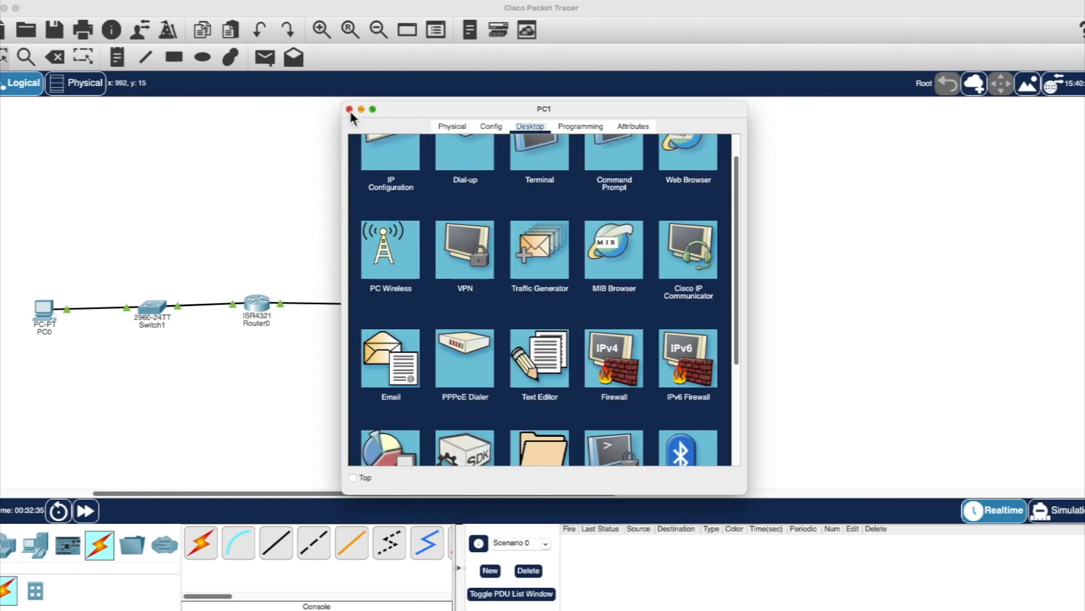
click(350, 109)
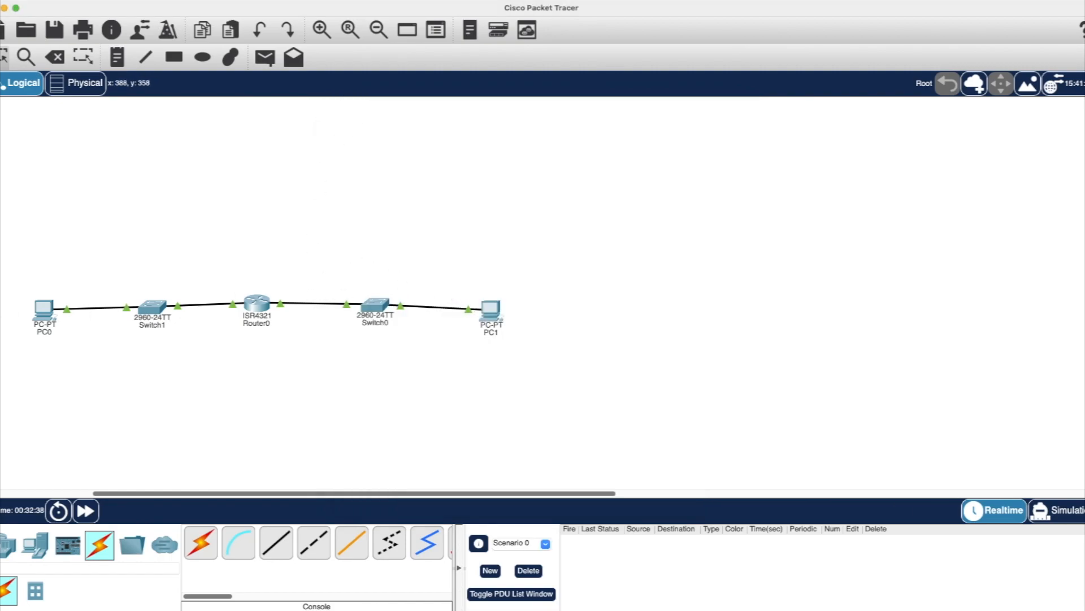
Step: Check both PCs' port summaries, and ping 192.168.10.130 twice from PC0's Command Prompt
mouse_move(42, 311)
mouse_move(501, 317)
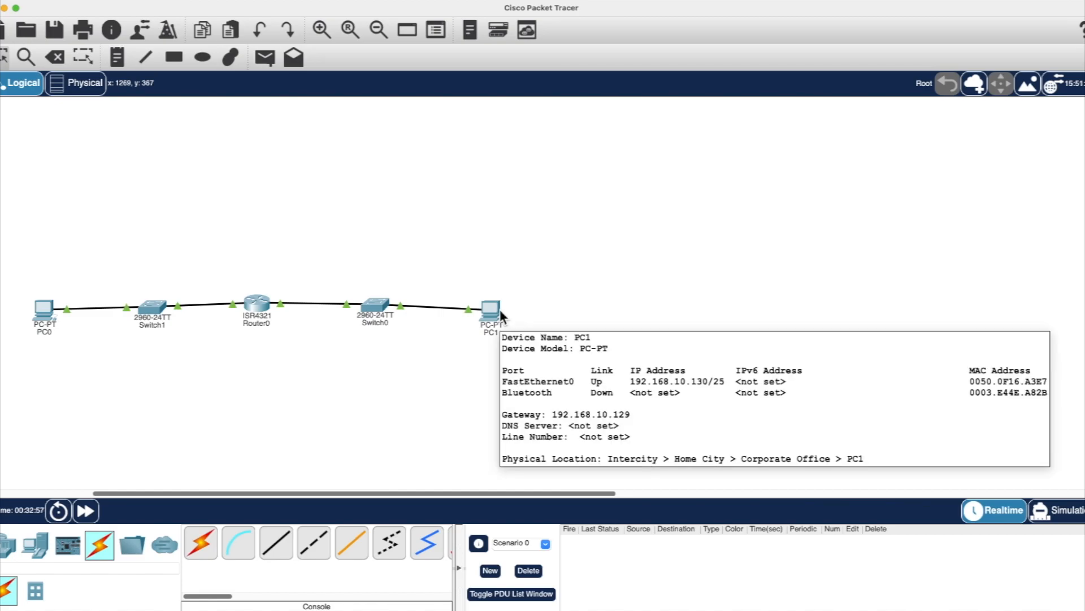
click(45, 310)
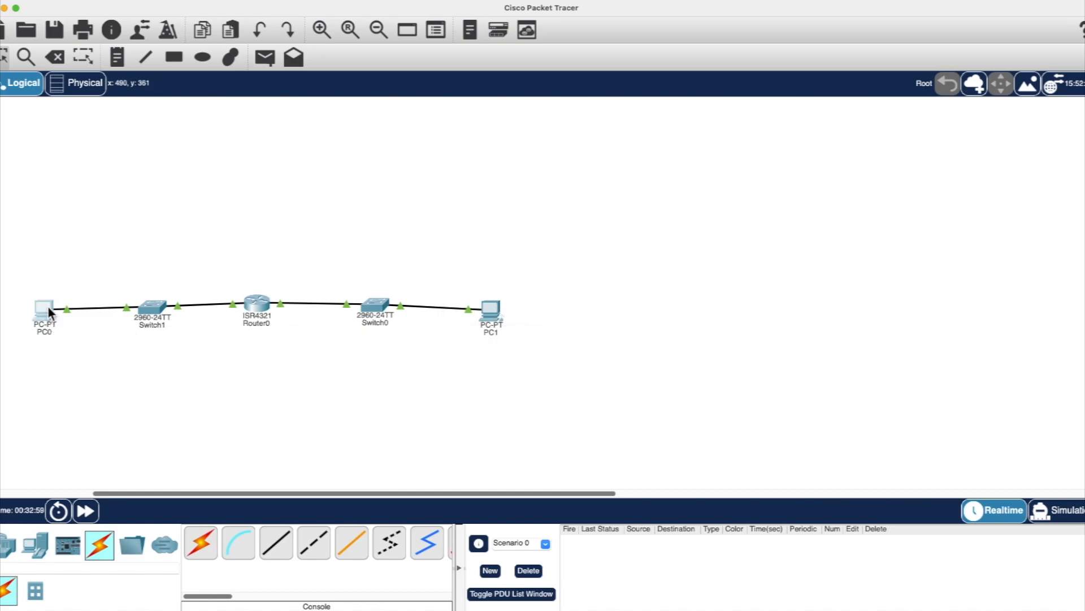
click(610, 168)
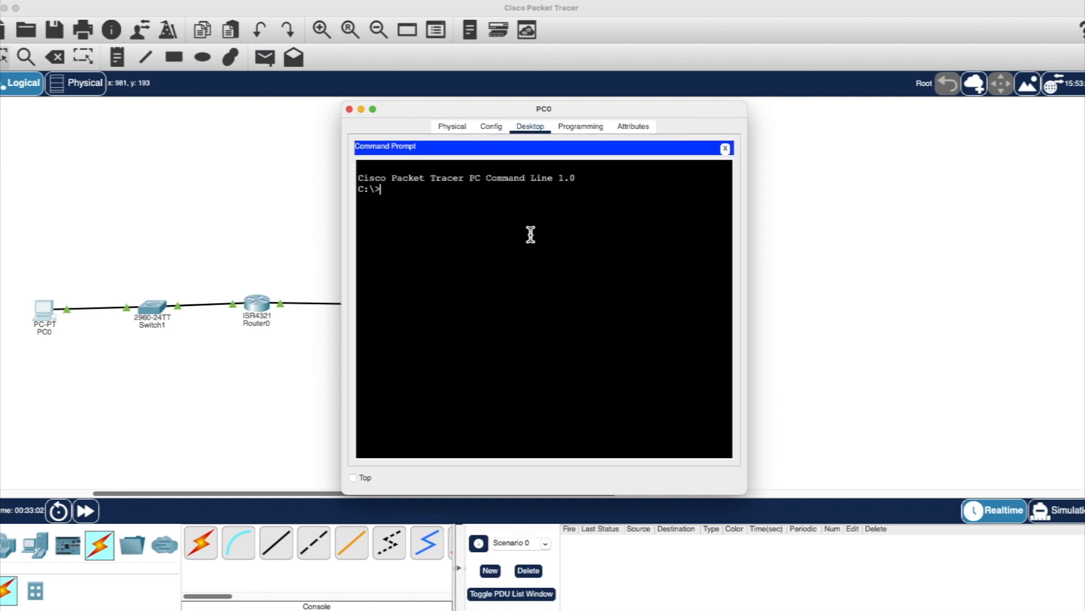
text(ping 192.168.10.130)
key(Return)
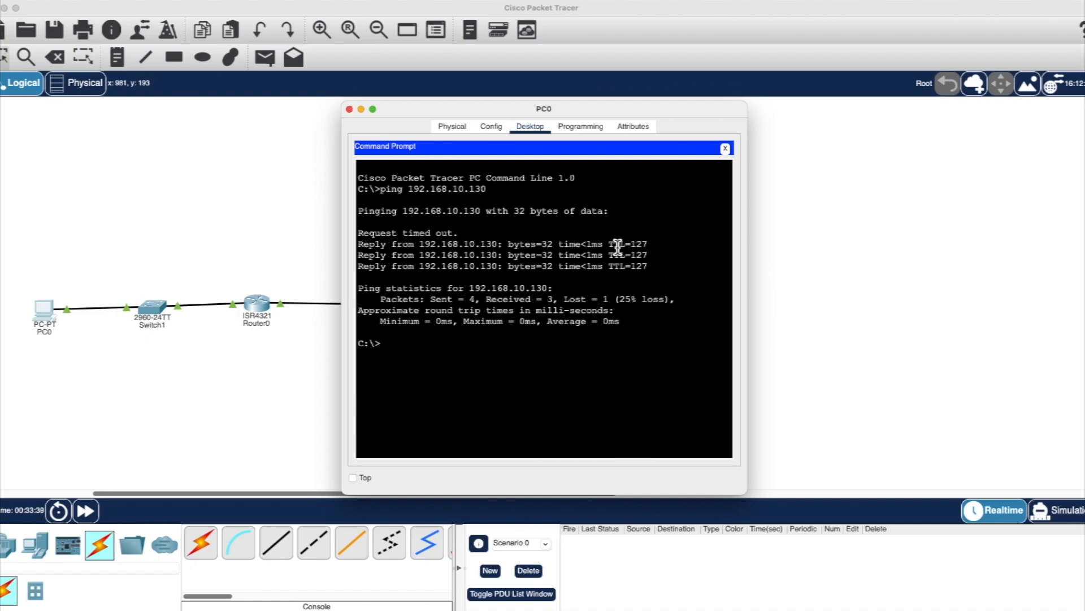
key(Up)
key(Return)
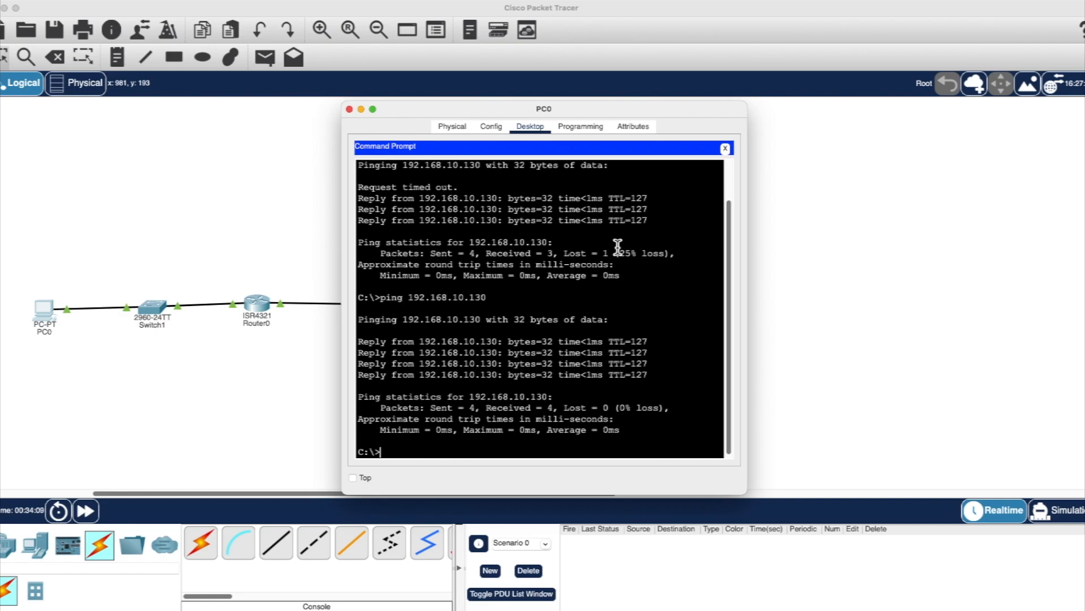
drag(406, 114, 668, 115)
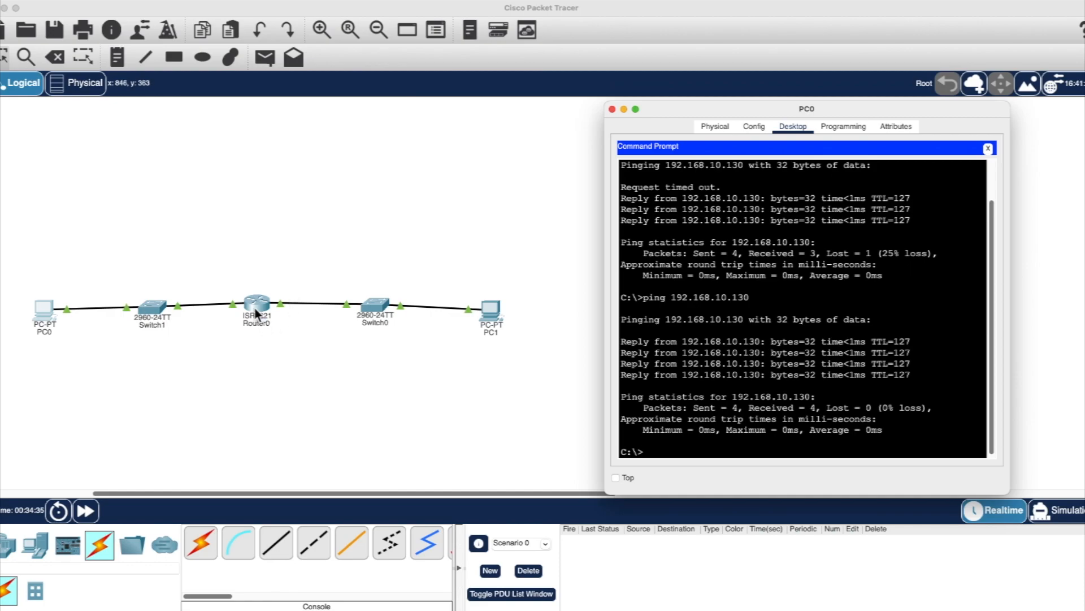
click(613, 109)
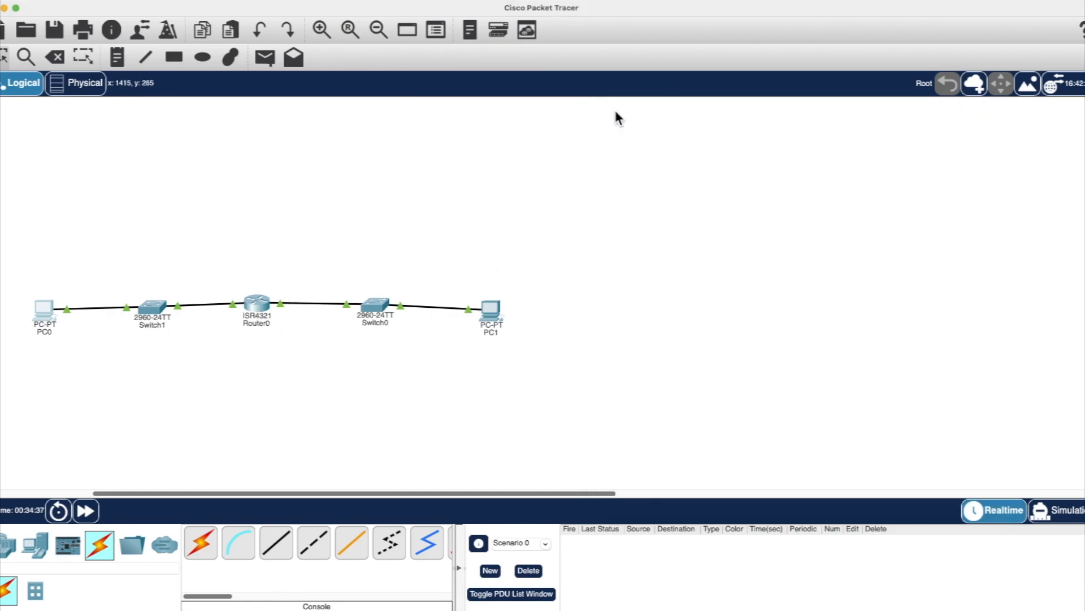
Step: Review the recent commands and interface messages in Router0's command line interface, and close it
click(269, 311)
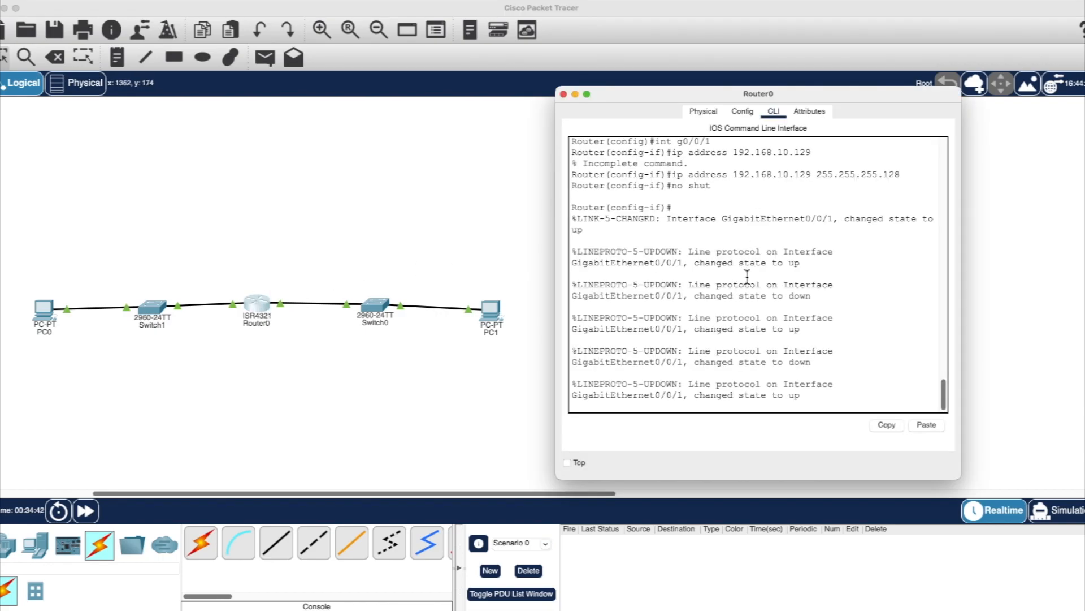
scroll(719, 224, down, 1)
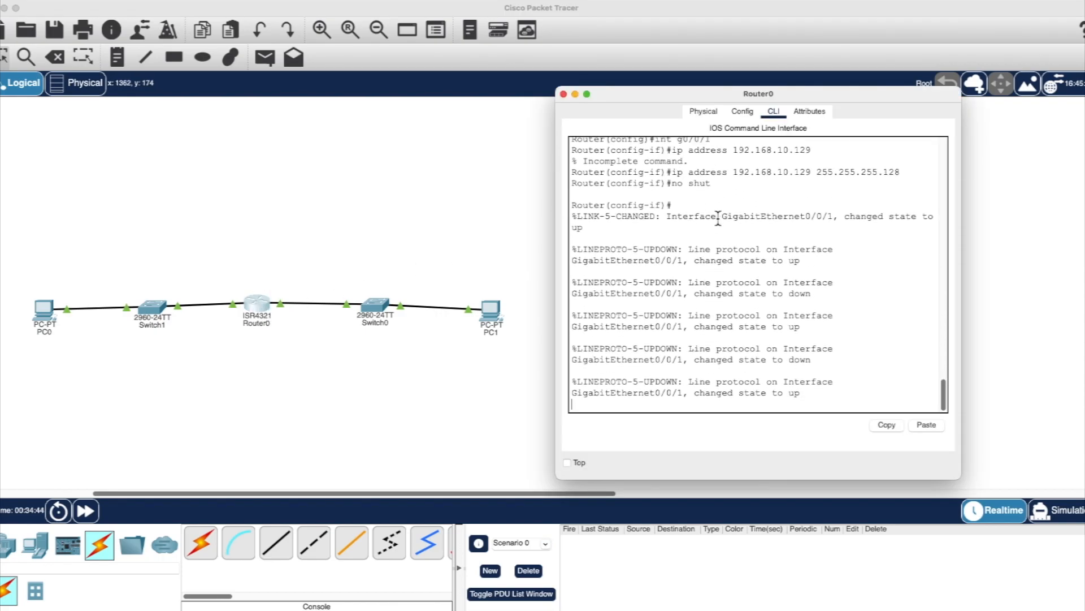
click(564, 94)
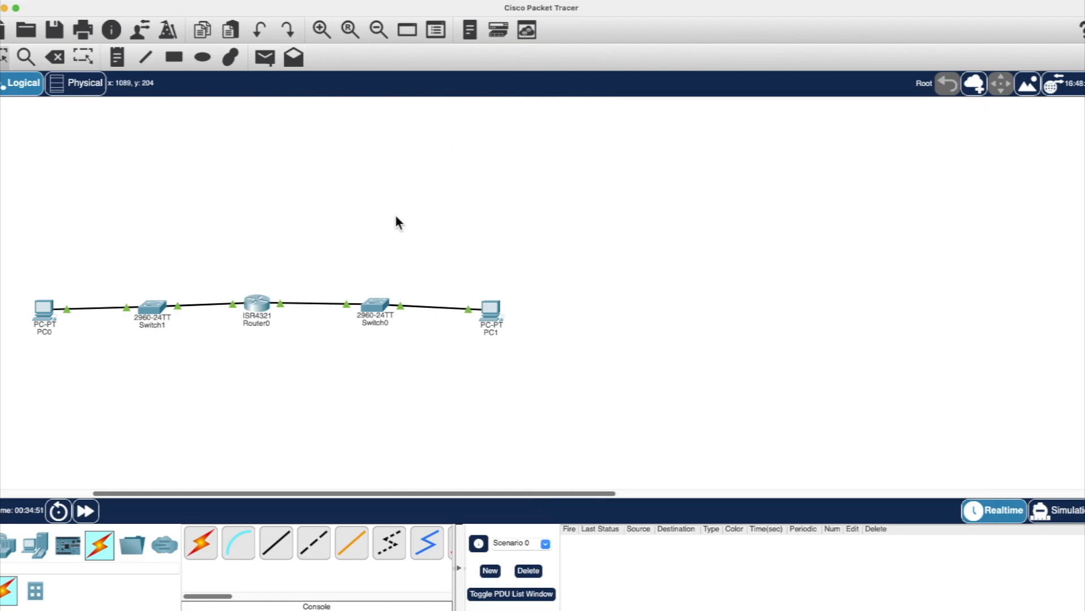
Step: Check PC1's port summary and examine the port settings in its Terminal application
scroll(396, 214, left, 5)
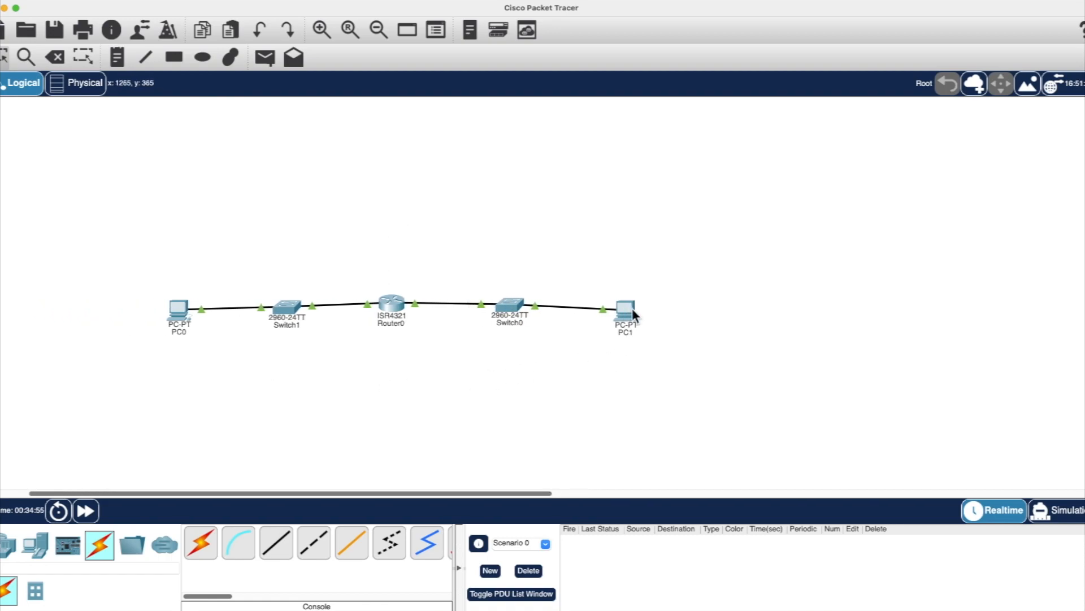
mouse_move(634, 314)
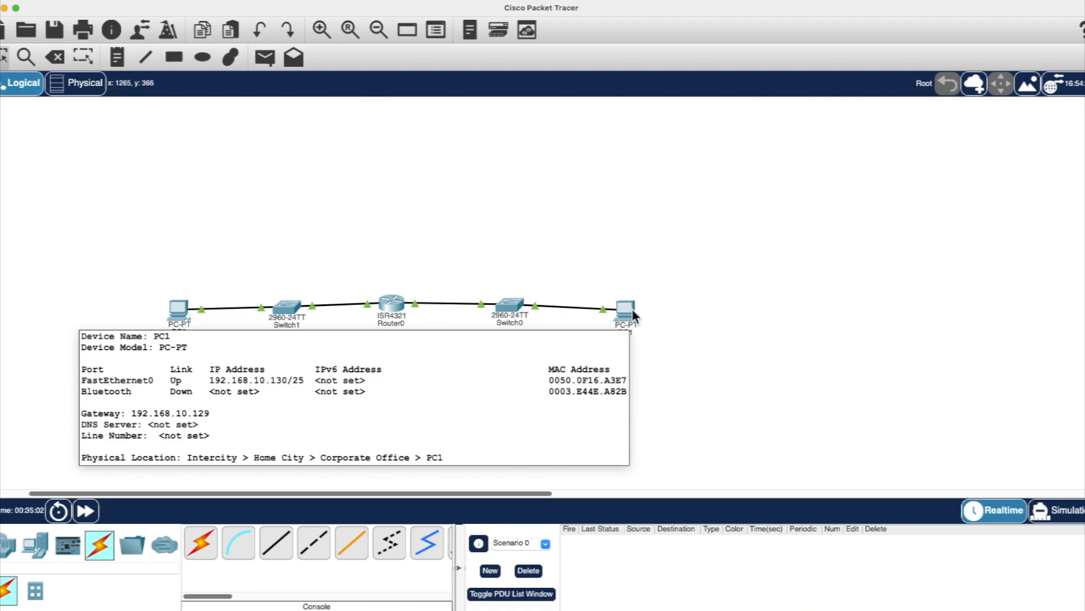
click(632, 310)
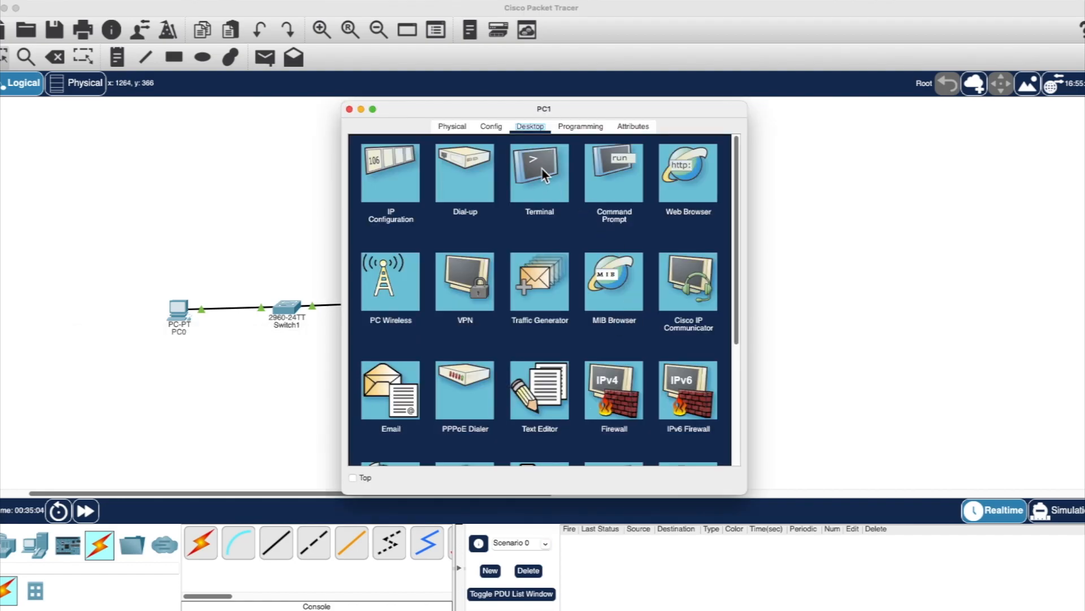
click(541, 172)
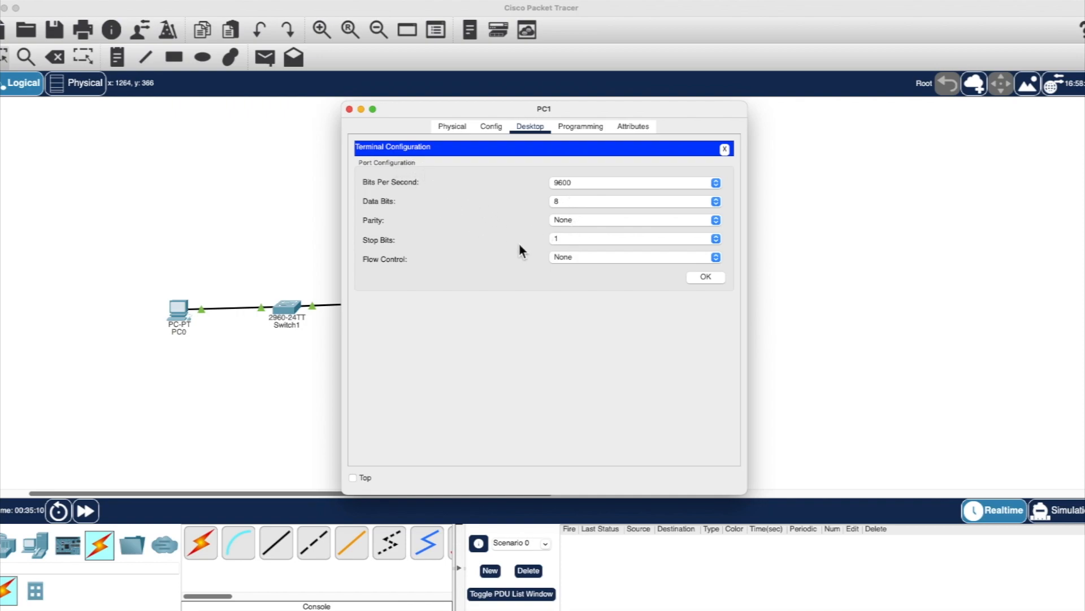
drag(449, 107, 773, 113)
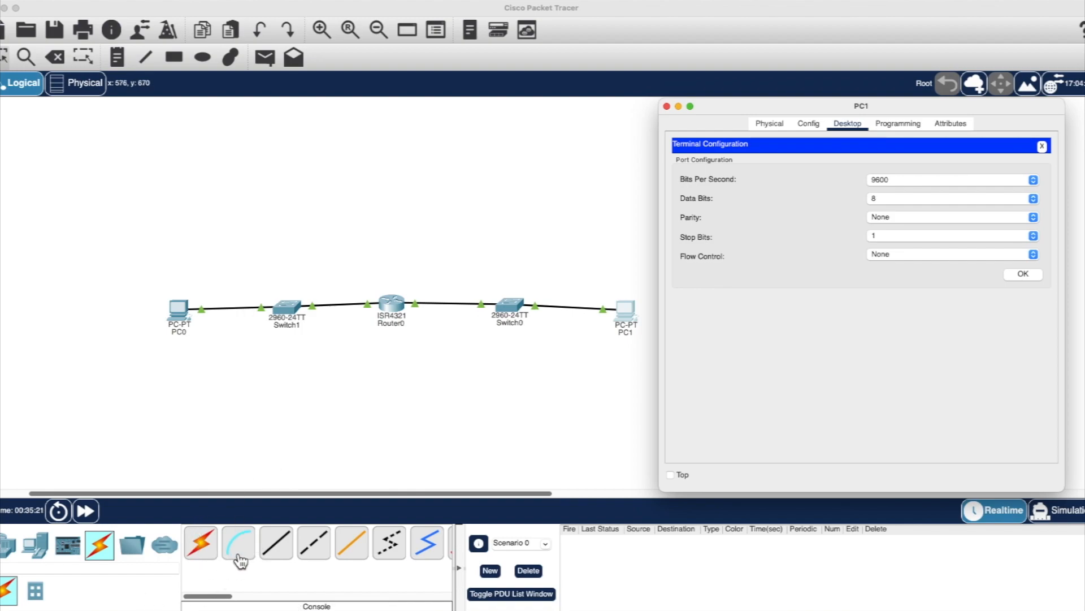
click(260, 439)
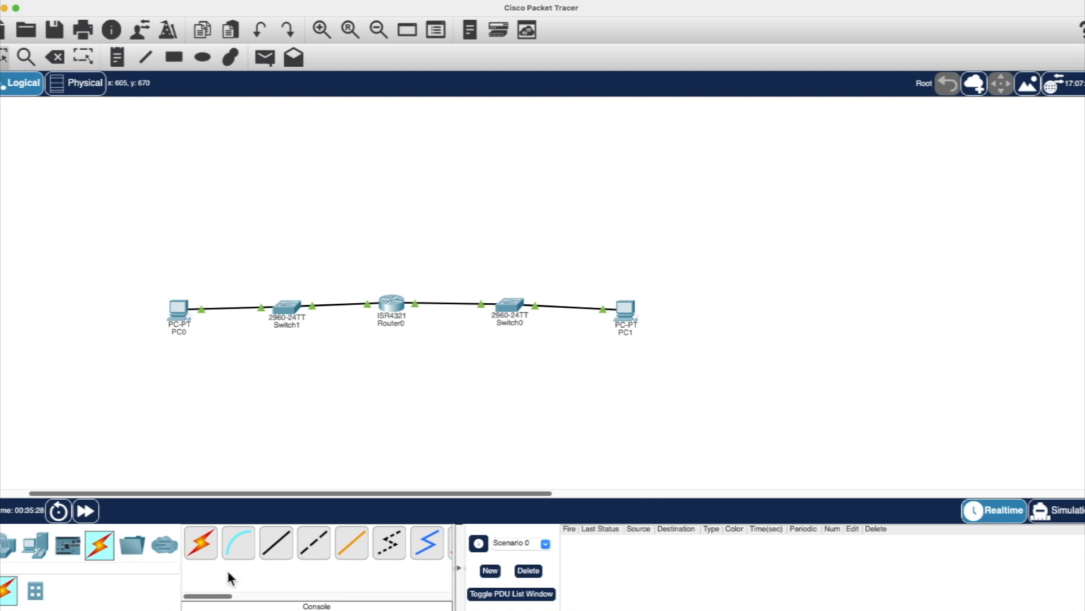
Step: Connect PC1's RS 232 port to Router0's Console port with a console cable
click(246, 557)
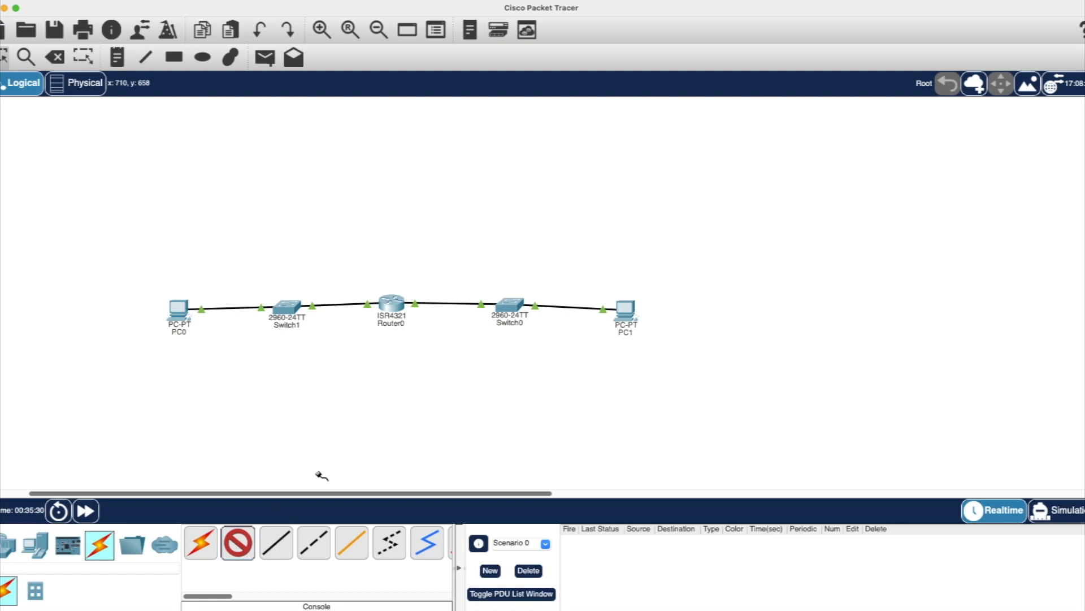
click(629, 310)
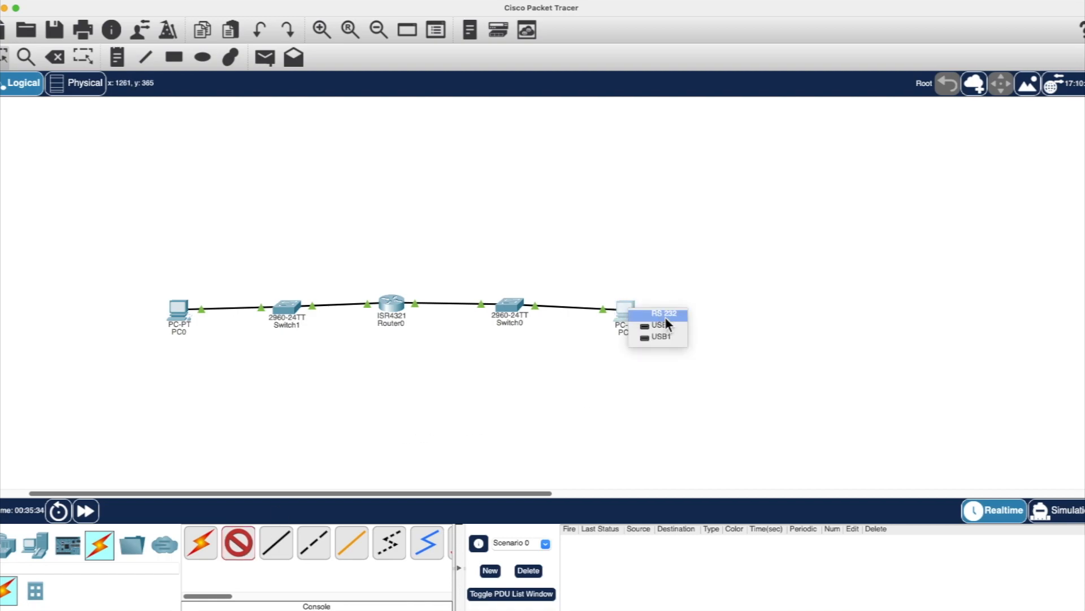
click(670, 314)
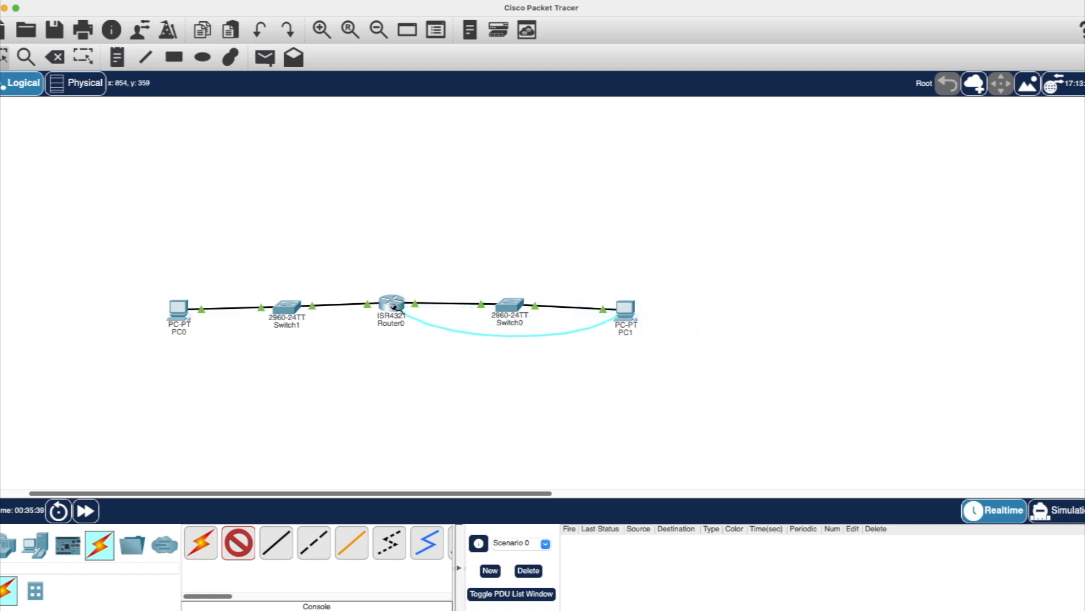
click(391, 304)
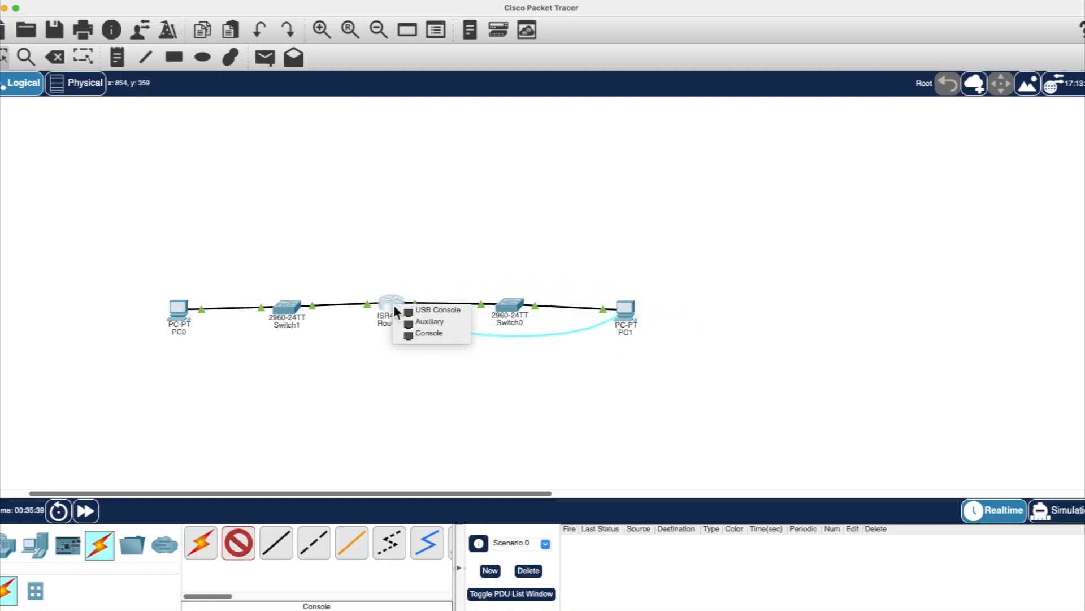
click(426, 333)
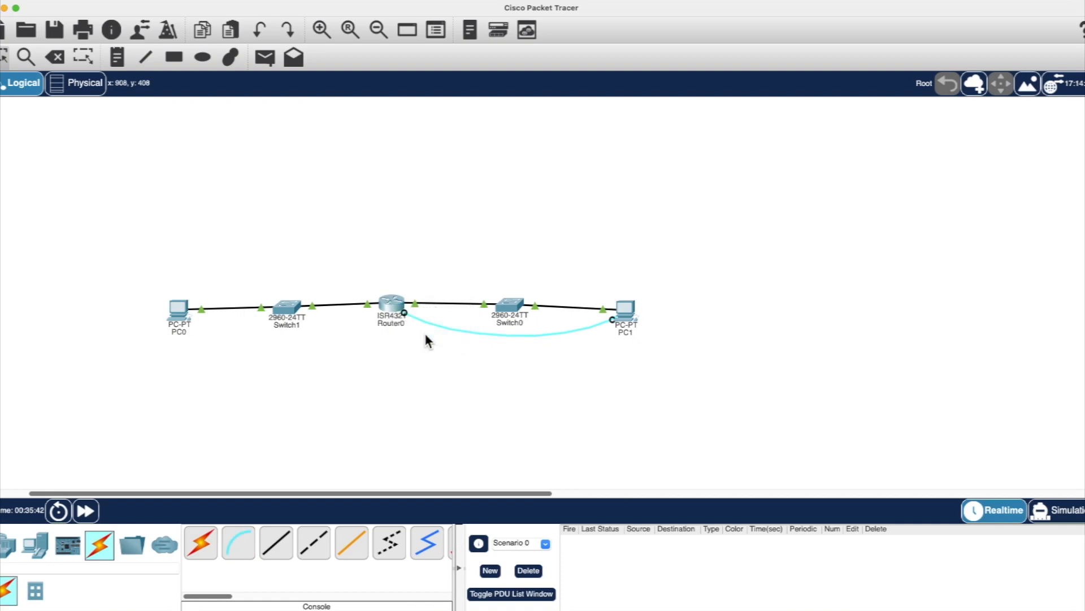
Step: Start a console session to Router0 from PC1's Terminal with 9600 bits per second, 8 data bits, no parity and 1 stop bit
click(632, 314)
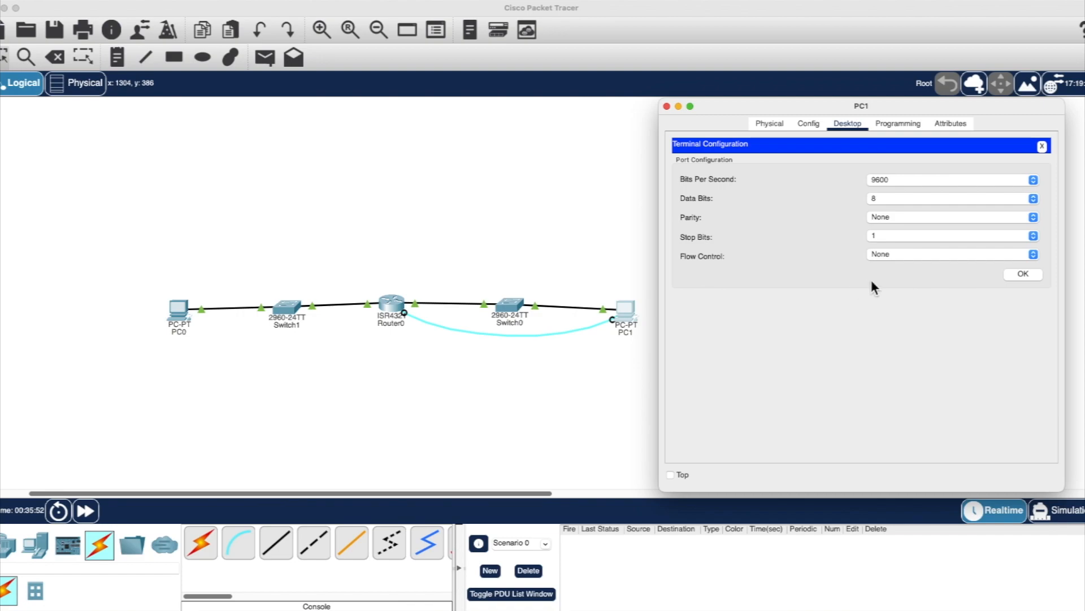
click(1024, 277)
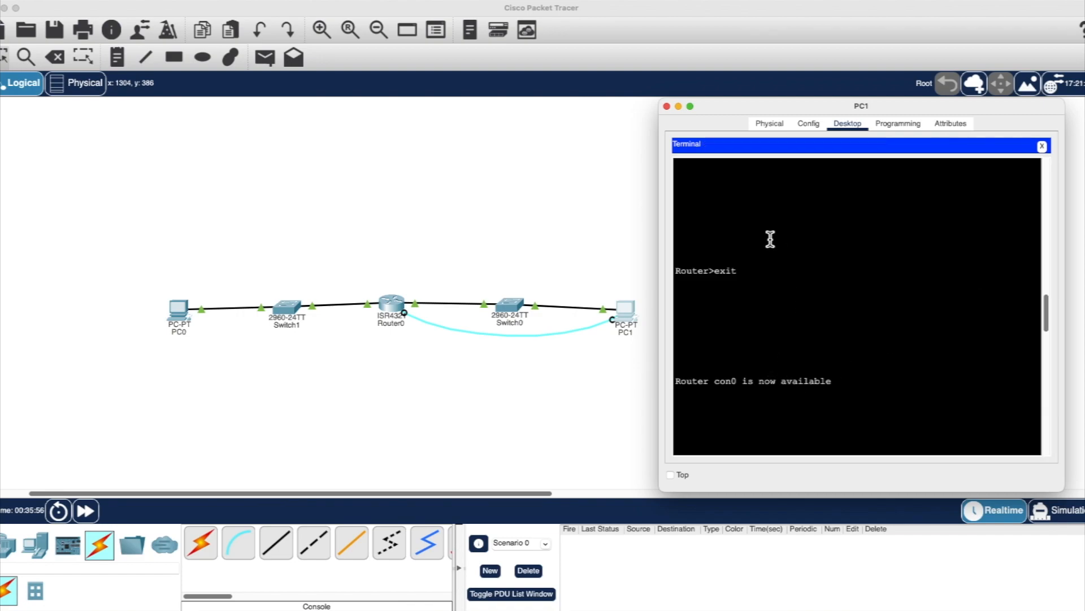
drag(718, 107, 733, 106)
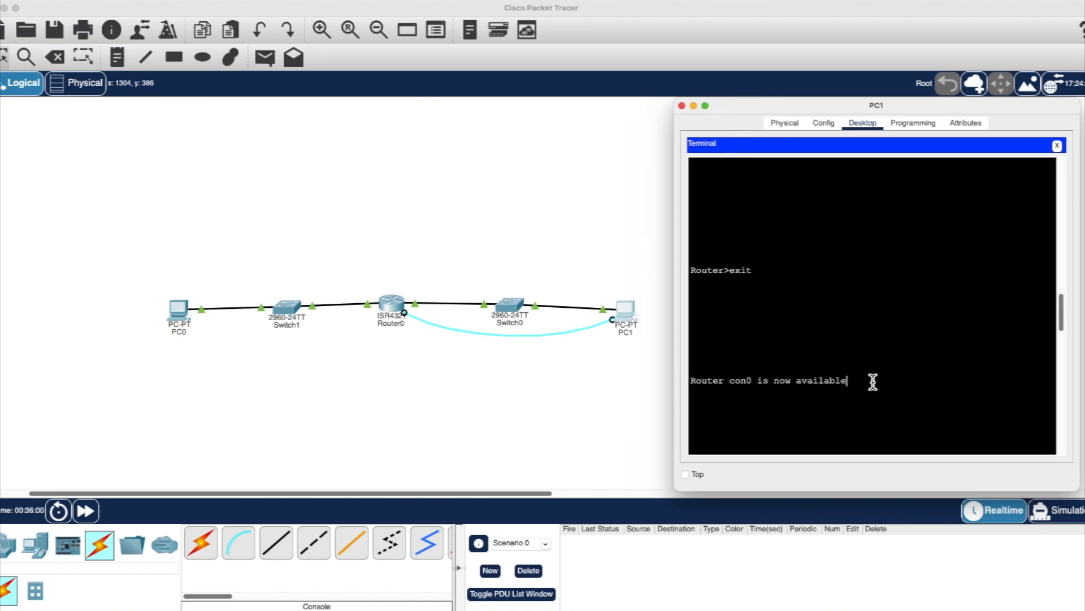
key(Return)
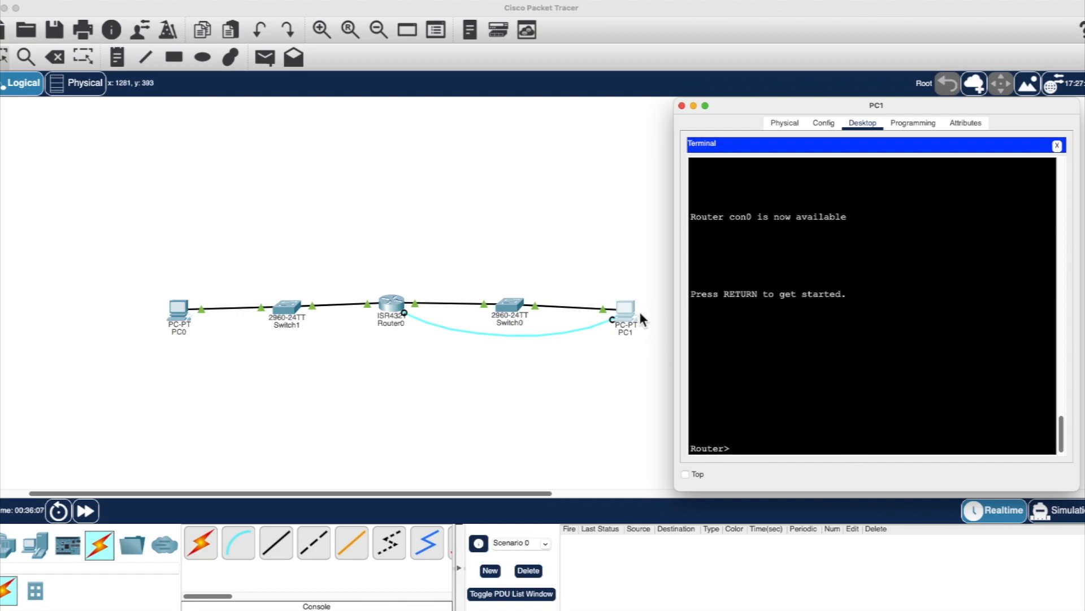
Step: Open Router0's command line interface and arrange it side by side with PC1's terminal, keeping both windows on top
click(382, 303)
click(383, 303)
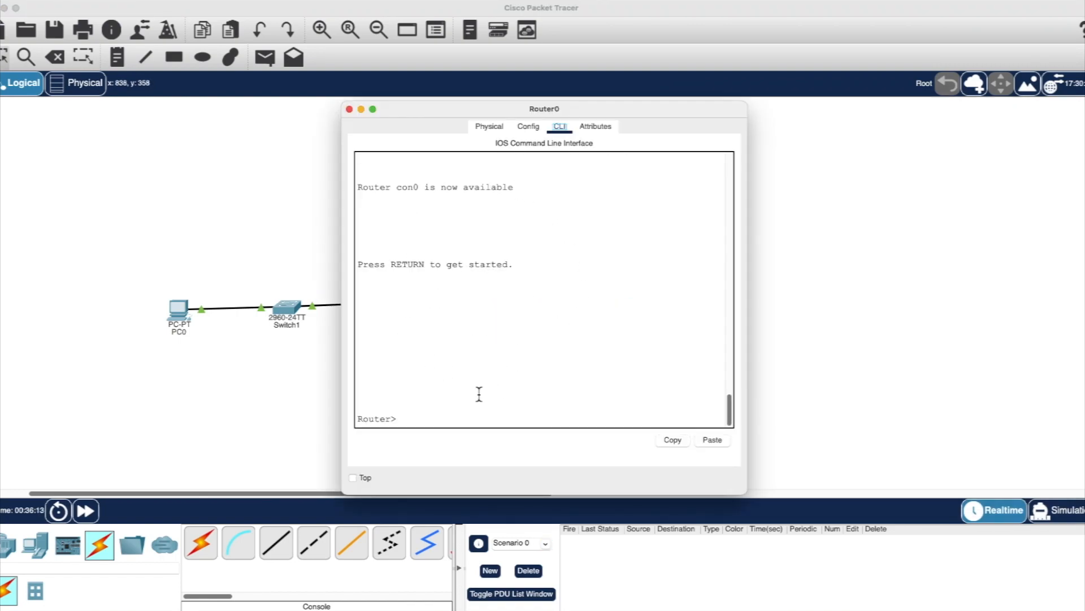
drag(410, 107, 123, 108)
click(65, 477)
click(625, 310)
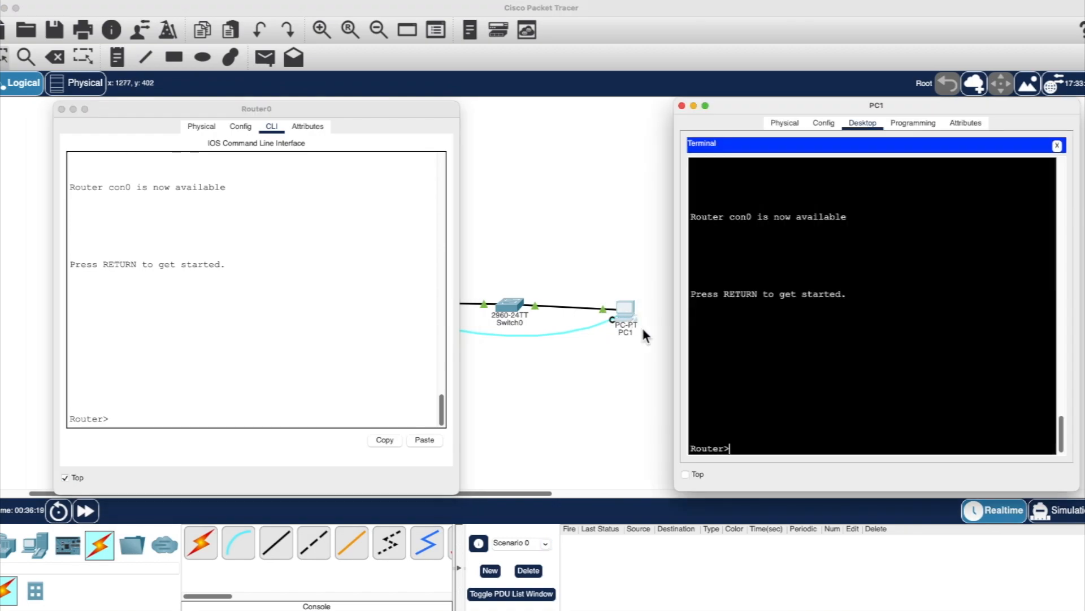
click(686, 475)
drag(751, 105, 645, 81)
drag(359, 103, 430, 72)
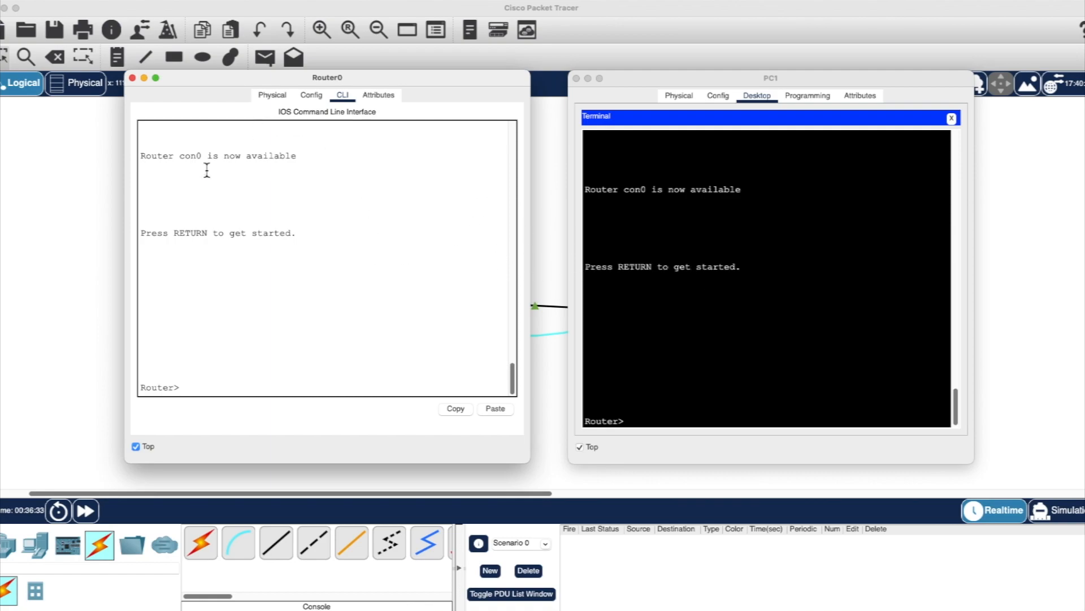
Step: Enter privileged mode on the router with "en" from PC1's terminal
click(665, 418)
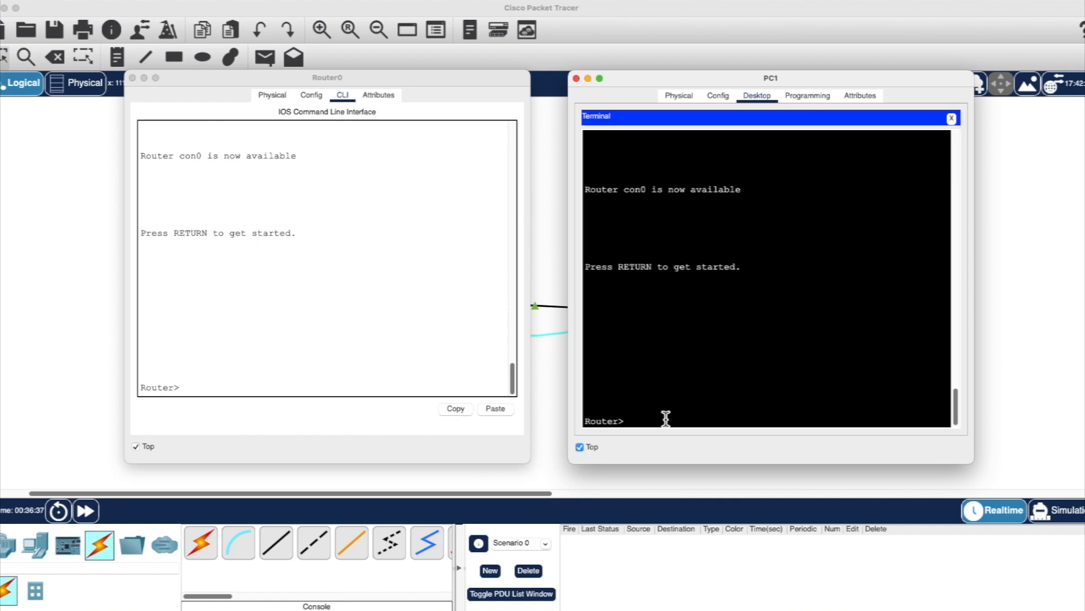
key(Return)
text(en)
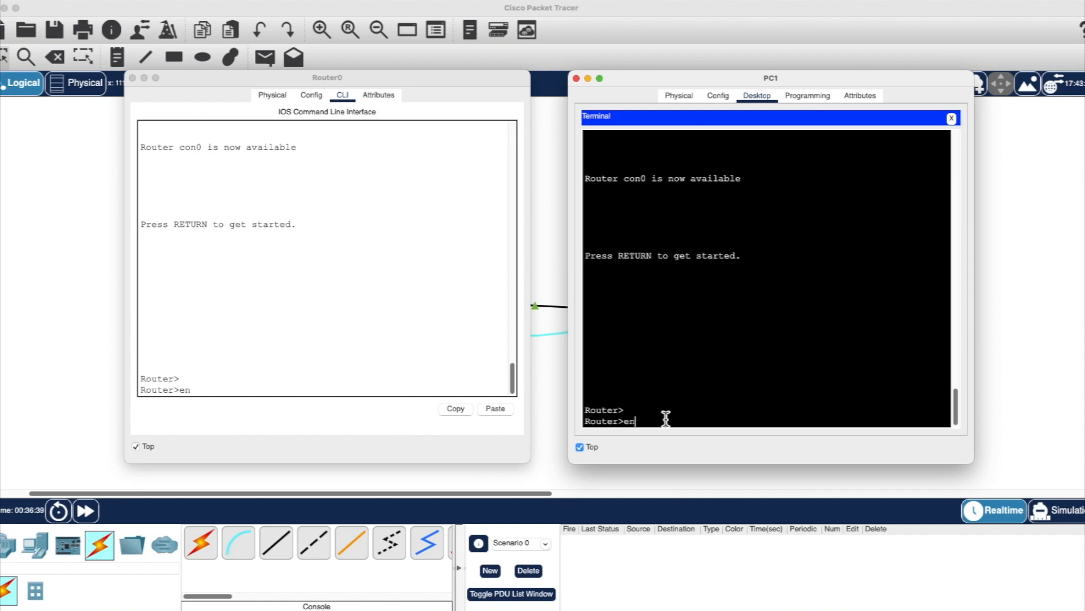
key(Return)
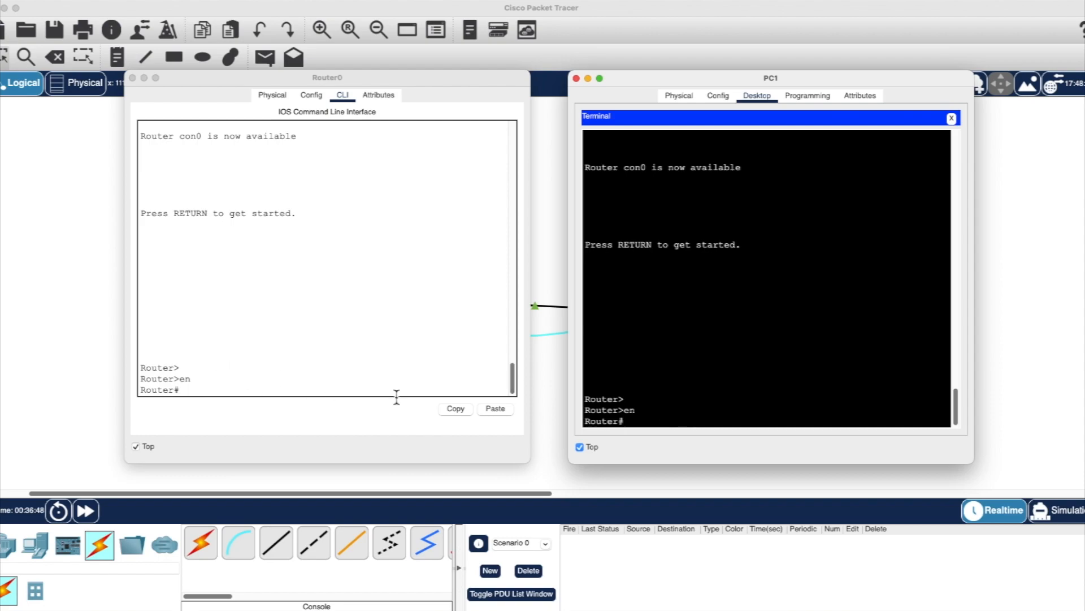
Step: Run "show run" in PC1's terminal, page through the running configuration to the flow-export line, and close the PC1 and Router0 windows
text(show run)
key(Return)
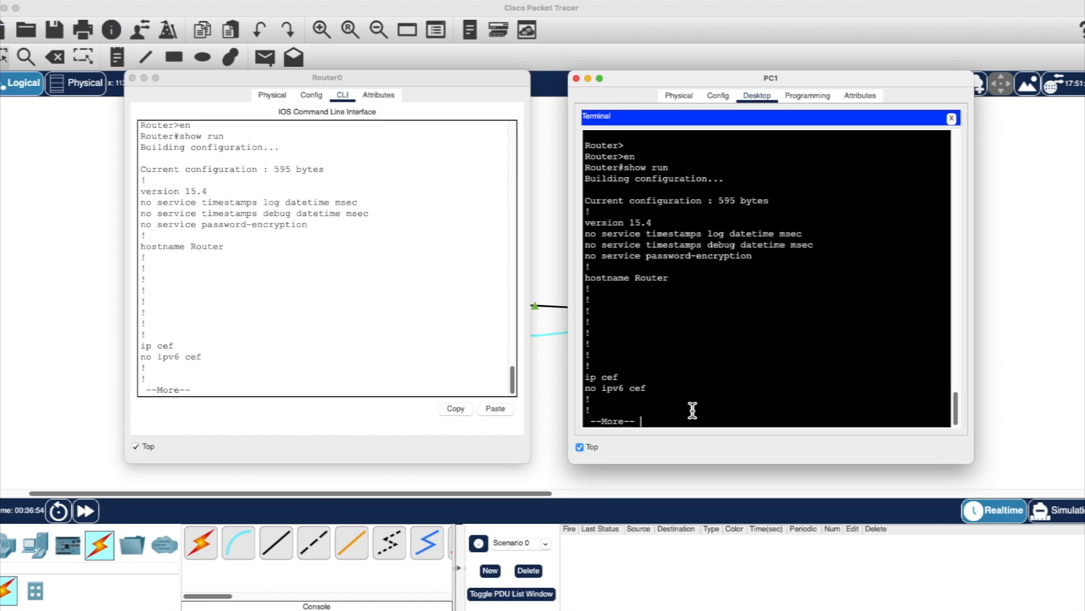
key(Return)
key(Return)
key(Return)
key(Return)
key(Return)
key(Return)
key(Return)
key(Return)
key(Return)
key(Return)
key(Return)
key(Return)
key(Return)
key(Return)
key(Return)
key(Return)
key(Return)
key(Return)
key(Return)
key(Return)
key(Return)
key(Return)
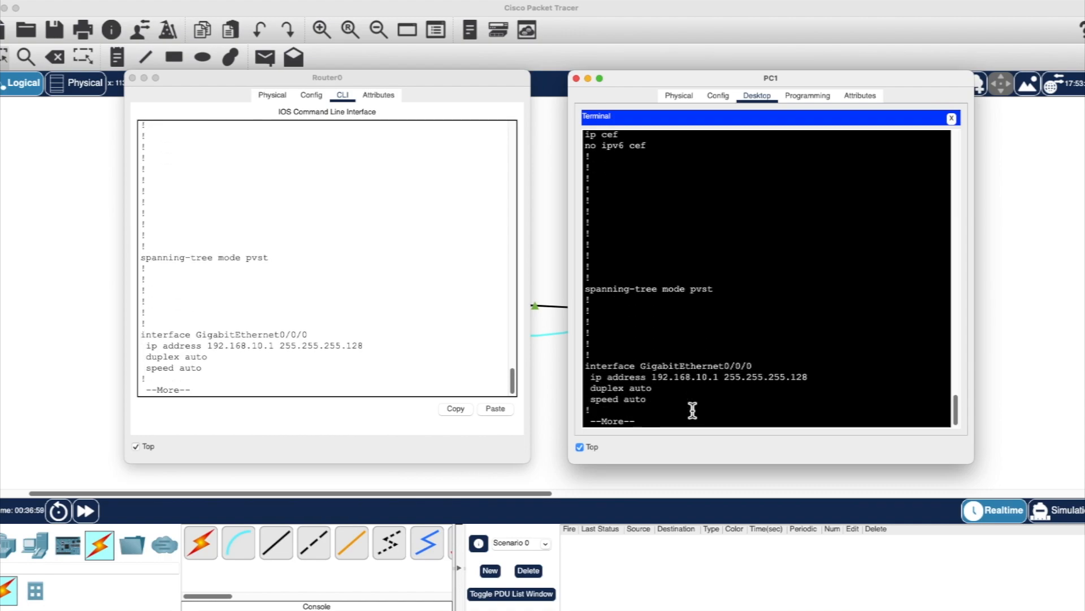
key(Return)
key(Return)
key(Return)
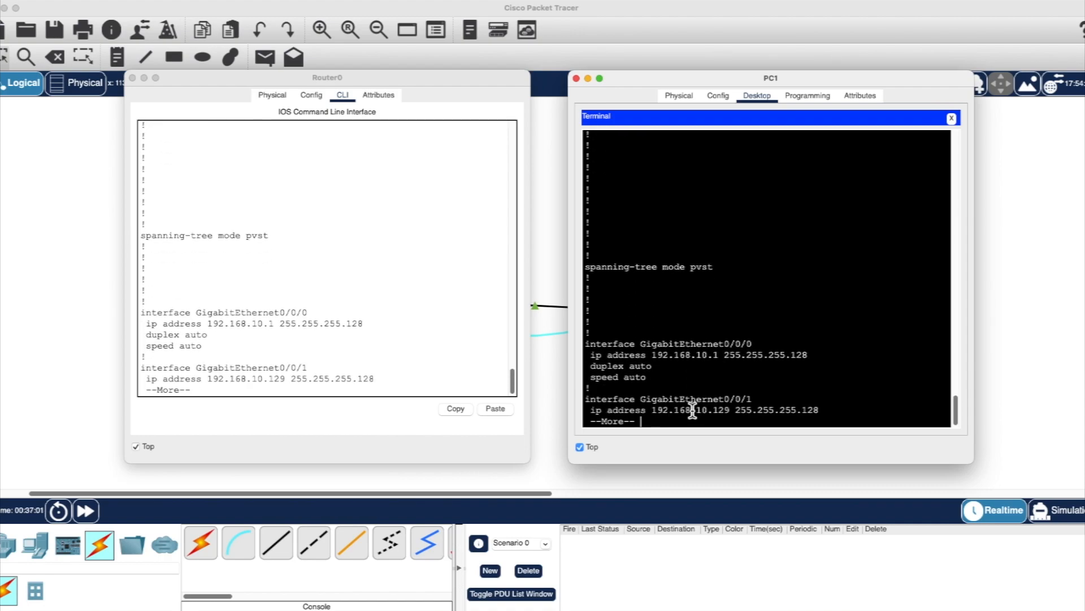
key(Return)
key(Return)
key(Return)
key(Return)
key(Return)
key(Return)
key(Return)
key(Return)
key(Return)
key(Return)
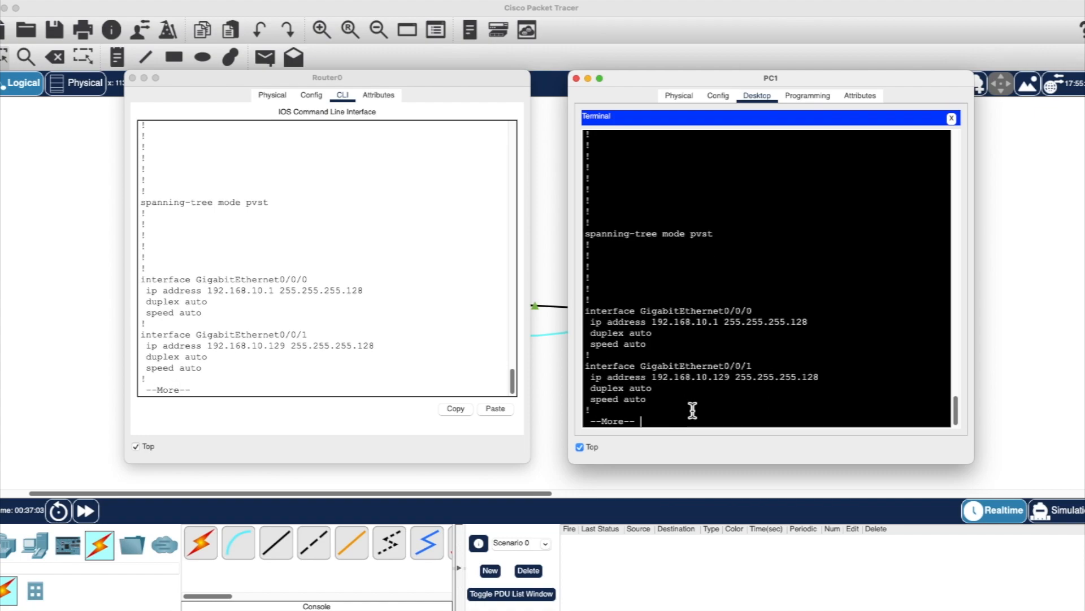
key(Return)
key(Return)
key(Return)
key(Return)
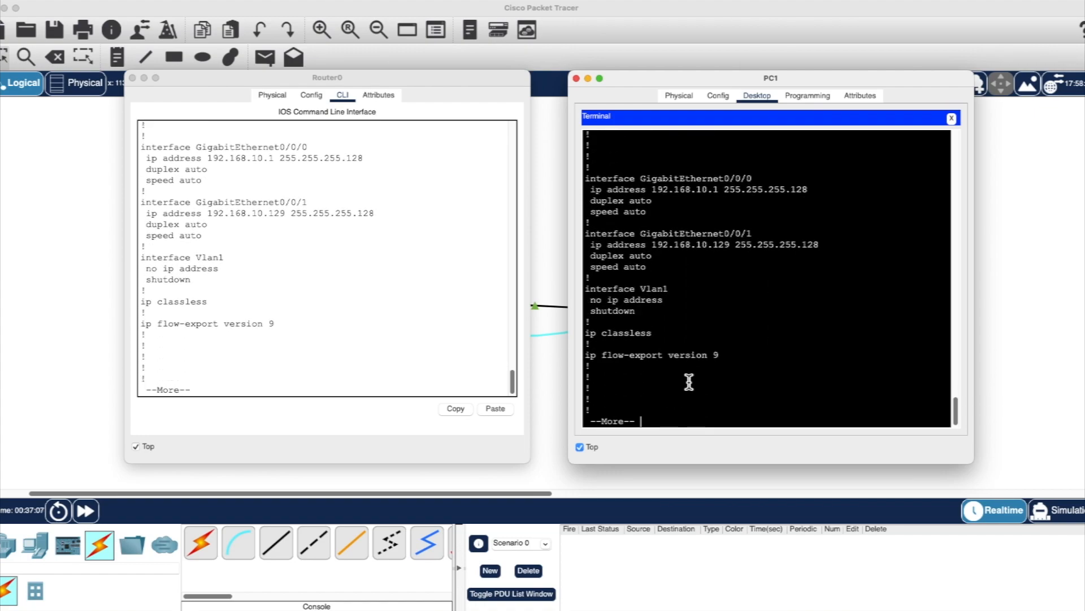
click(576, 79)
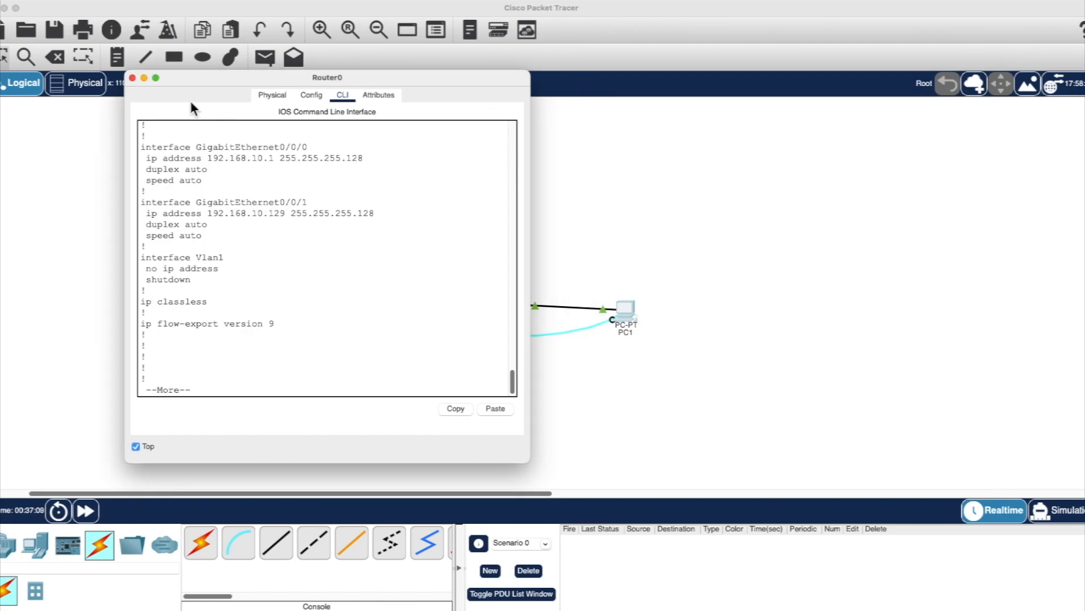
click(132, 78)
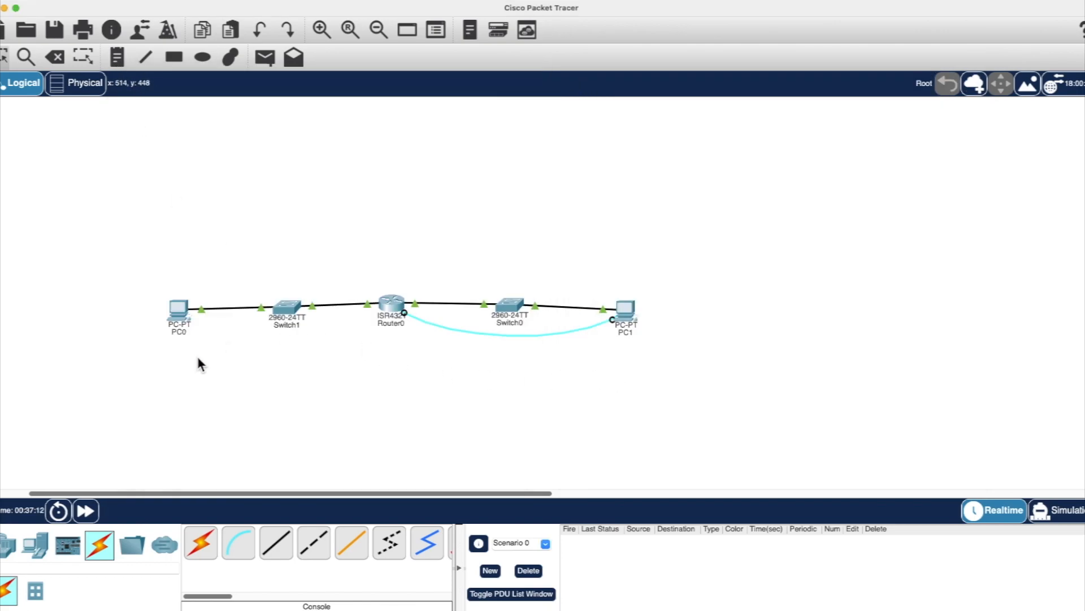